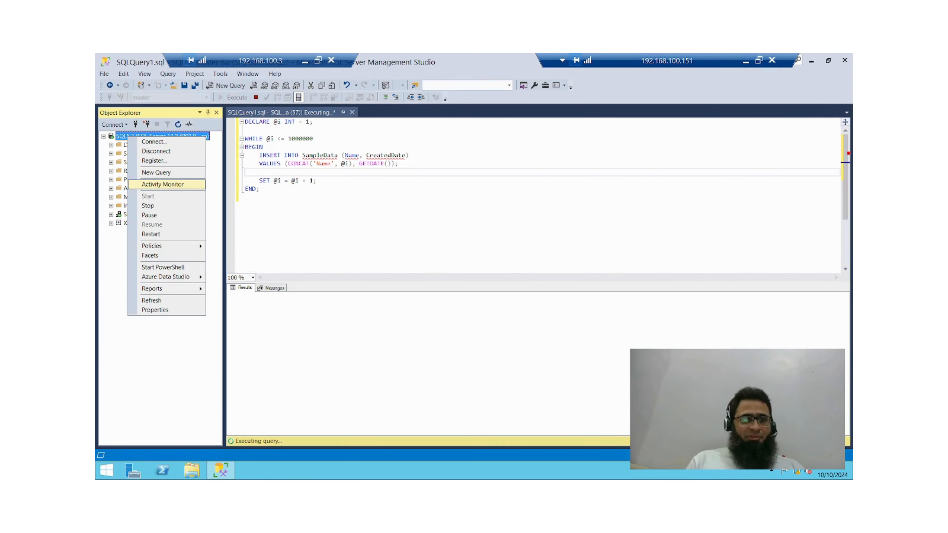
Open the SQLN2 server's Activity Monitor and widen the Login, Database and Application columns in the process list.
{"action": "left_click", "coordinate": [162, 184]}
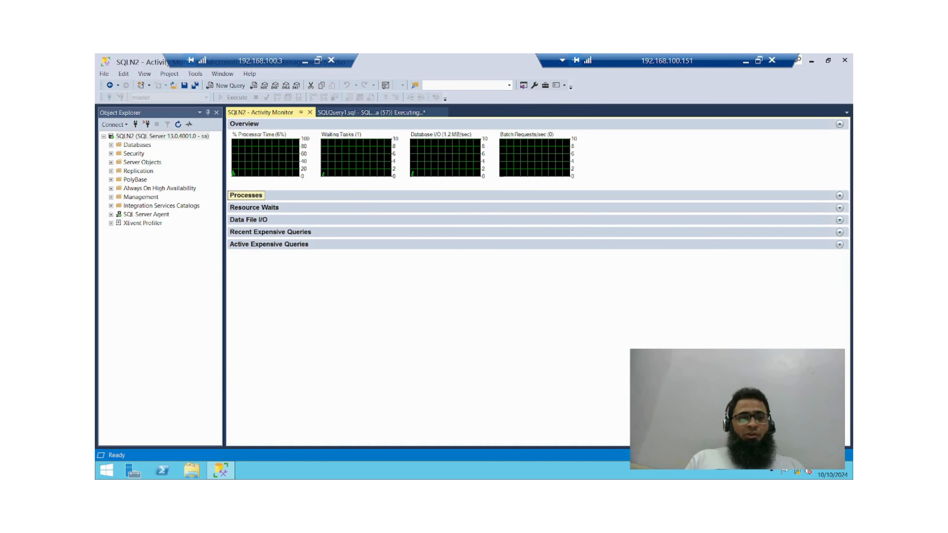
{"action": "left_click", "coordinate": [246, 195]}
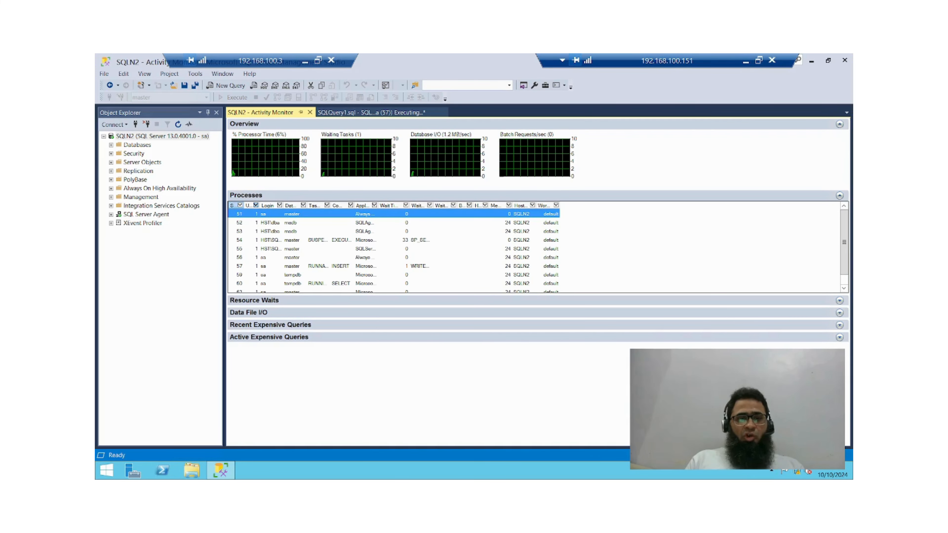
{"action": "left_click_drag", "start_coordinate": [284, 205], "coordinate": [308, 205]}
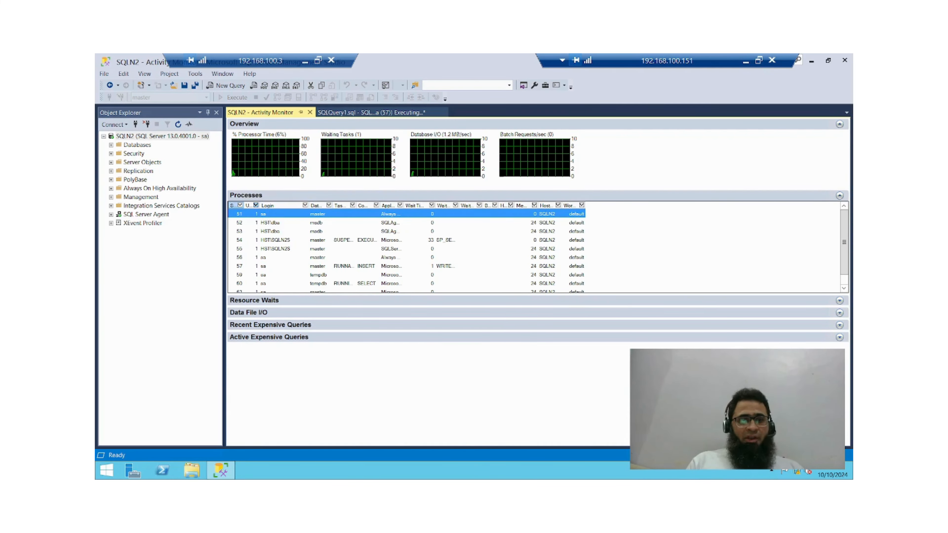
{"action": "left_click", "coordinate": [284, 223]}
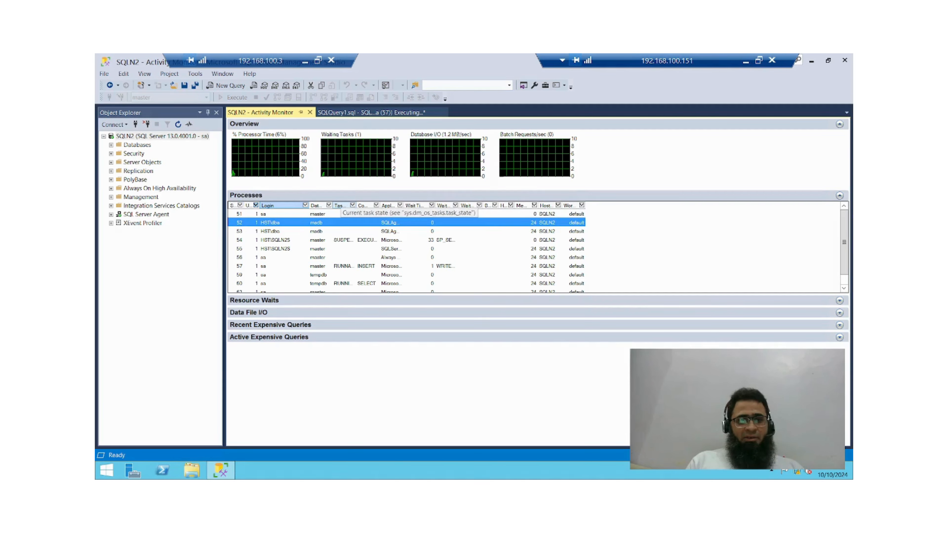
{"action": "left_click_drag", "start_coordinate": [332, 205], "coordinate": [370, 205]}
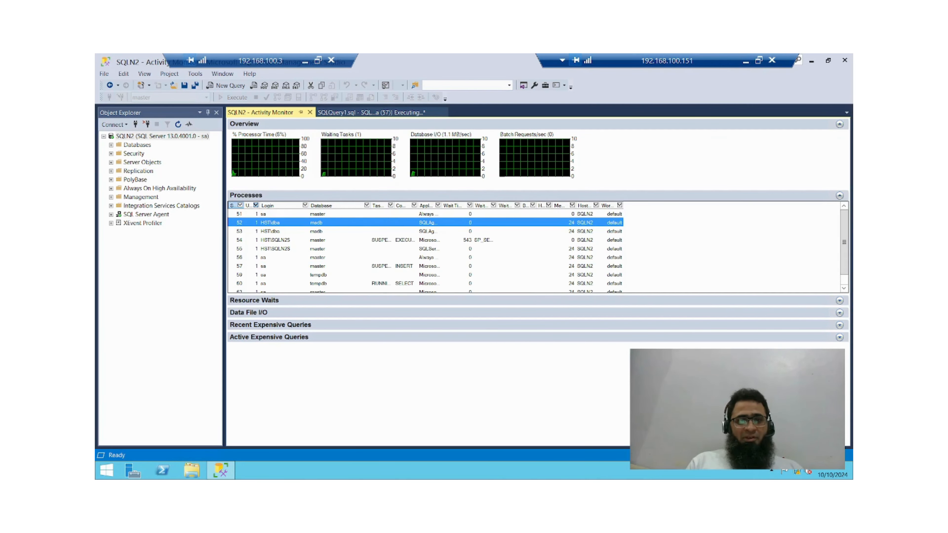
{"action": "left_click", "coordinate": [435, 240]}
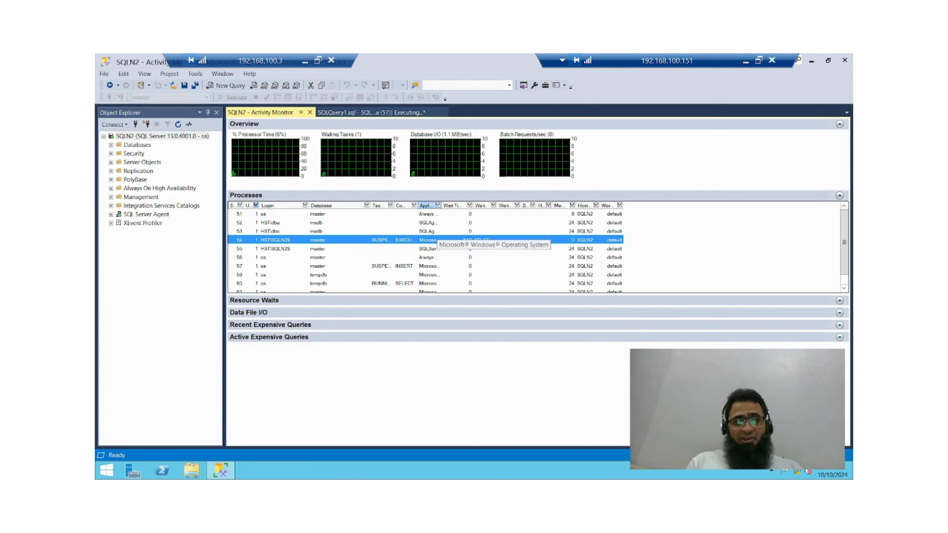
{"action": "left_click_drag", "start_coordinate": [442, 205], "coordinate": [466, 205]}
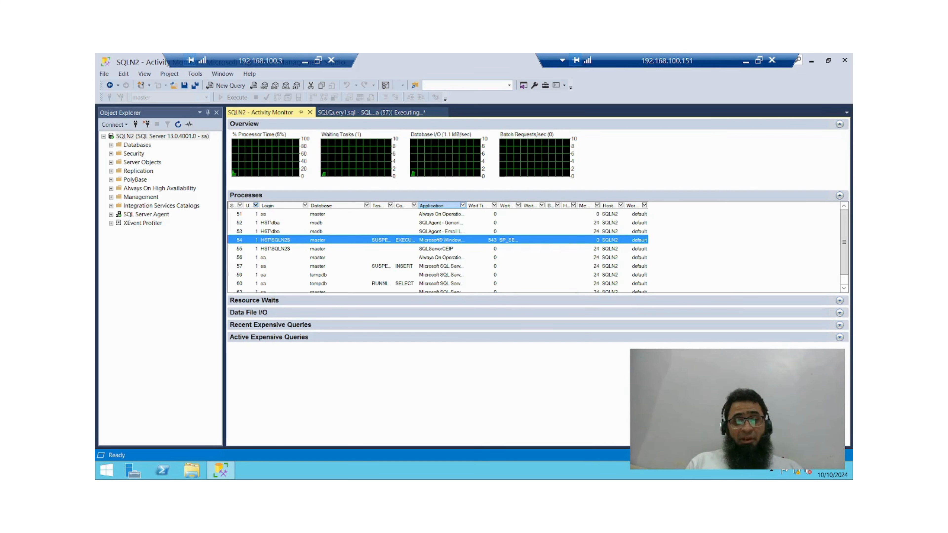
{"action": "left_click", "coordinate": [440, 257]}
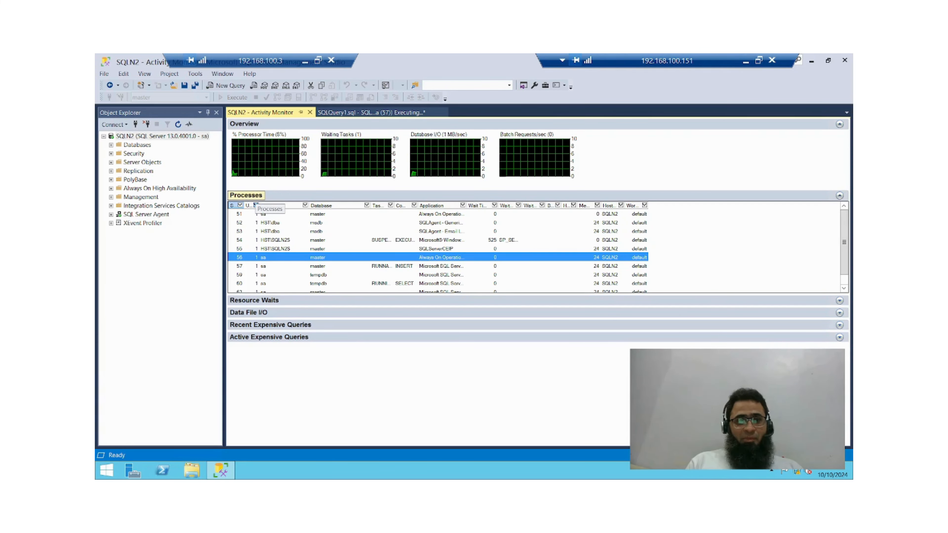
Examine the Other, Logging and Lock wait categories under Resource Waits, with the Processes section collapsed.
{"action": "left_click", "coordinate": [254, 195]}
{"action": "left_click", "coordinate": [258, 208]}
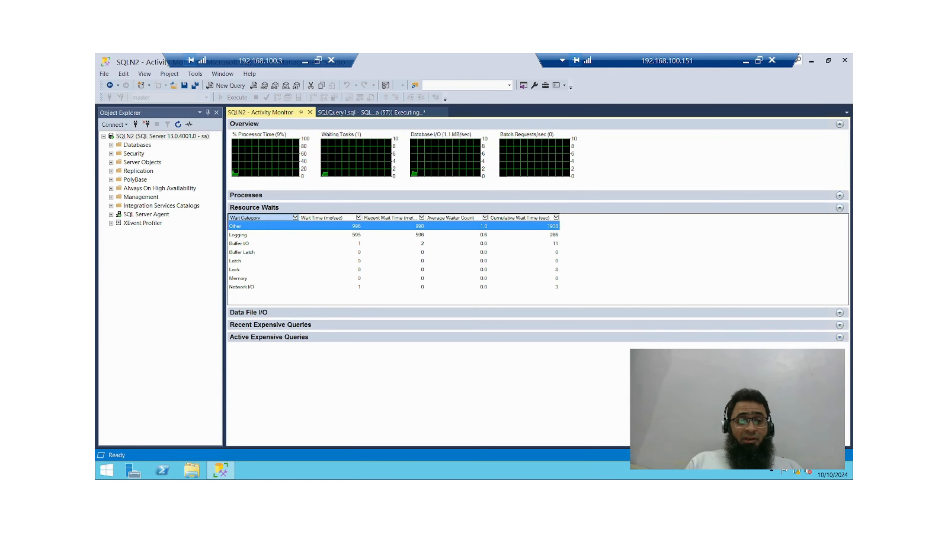
{"action": "left_click", "coordinate": [244, 235]}
{"action": "left_click", "coordinate": [240, 269]}
{"action": "left_click", "coordinate": [240, 226]}
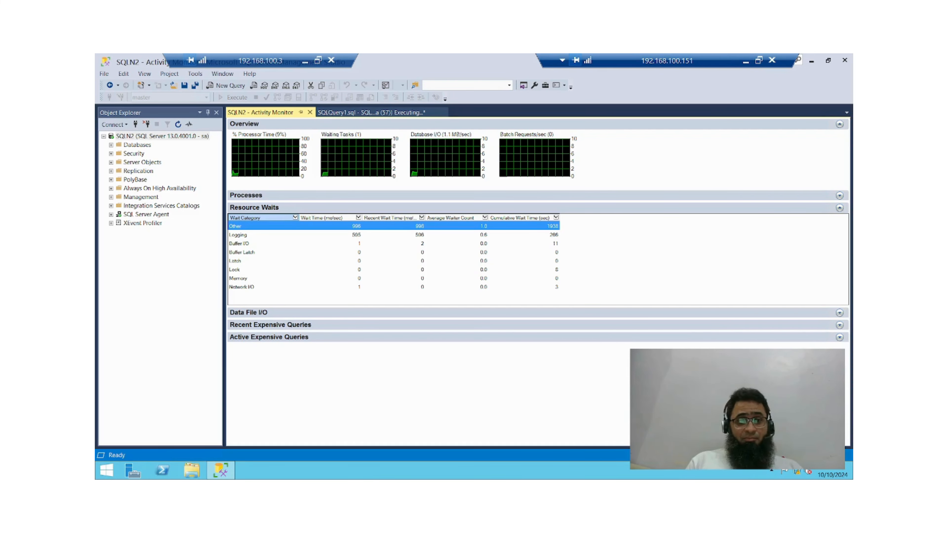
{"action": "left_click", "coordinate": [254, 207]}
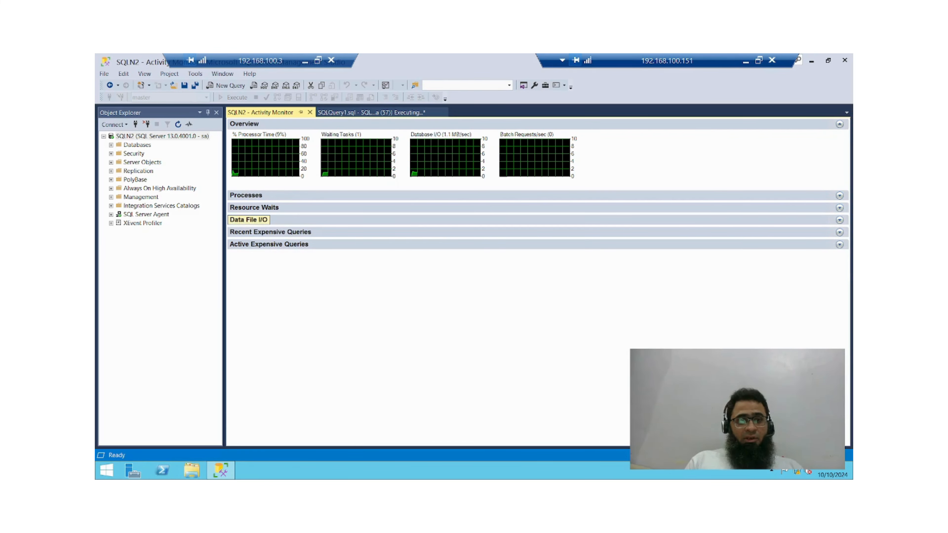
Examine the write rates and response times of the tempdb and master files under Data File I/O.
{"action": "left_click", "coordinate": [249, 220]}
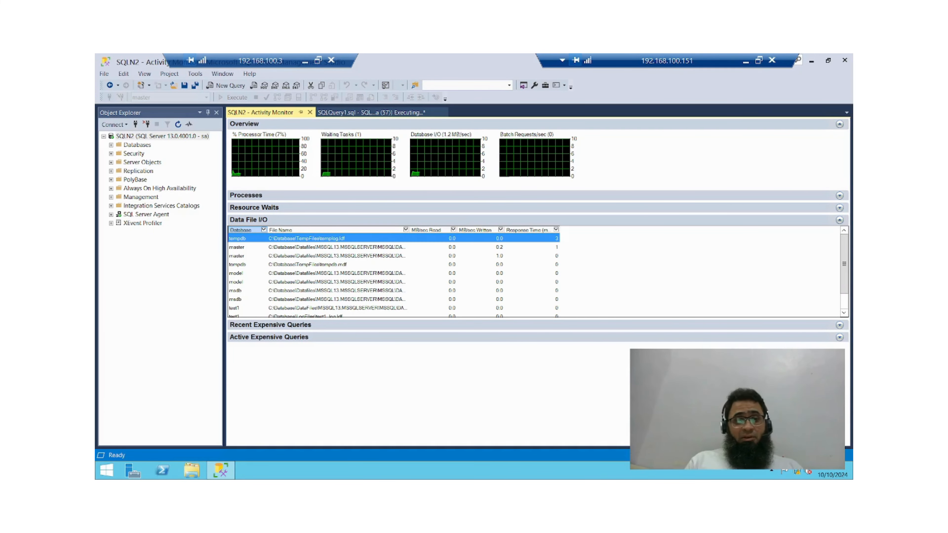
{"action": "left_click", "coordinate": [248, 247]}
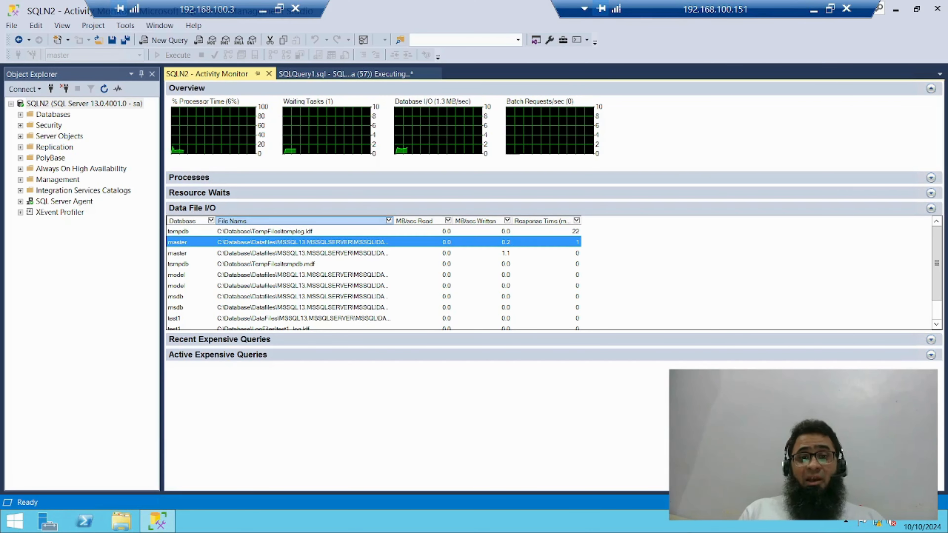
{"action": "left_click", "coordinate": [556, 232]}
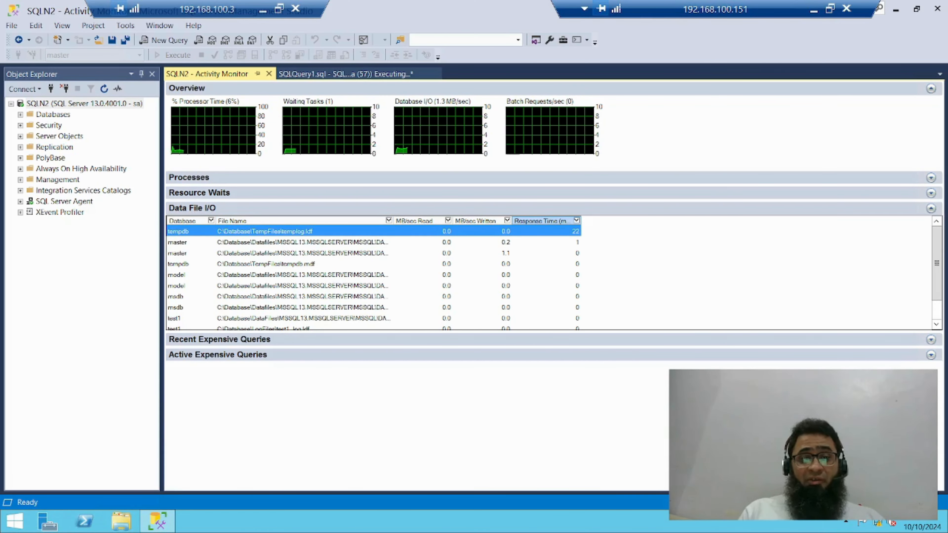
{"action": "left_click", "coordinate": [423, 243]}
{"action": "left_click", "coordinate": [303, 253]}
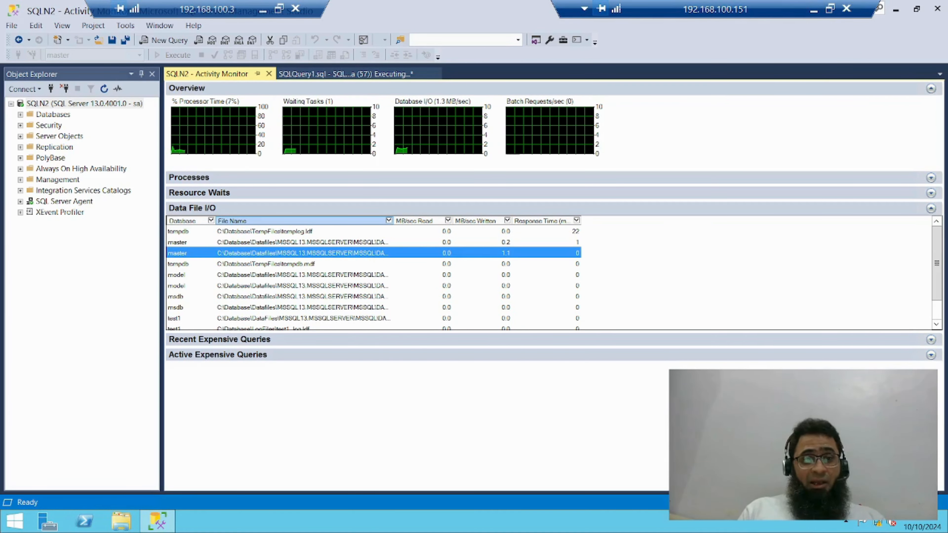
{"action": "left_click", "coordinate": [193, 208]}
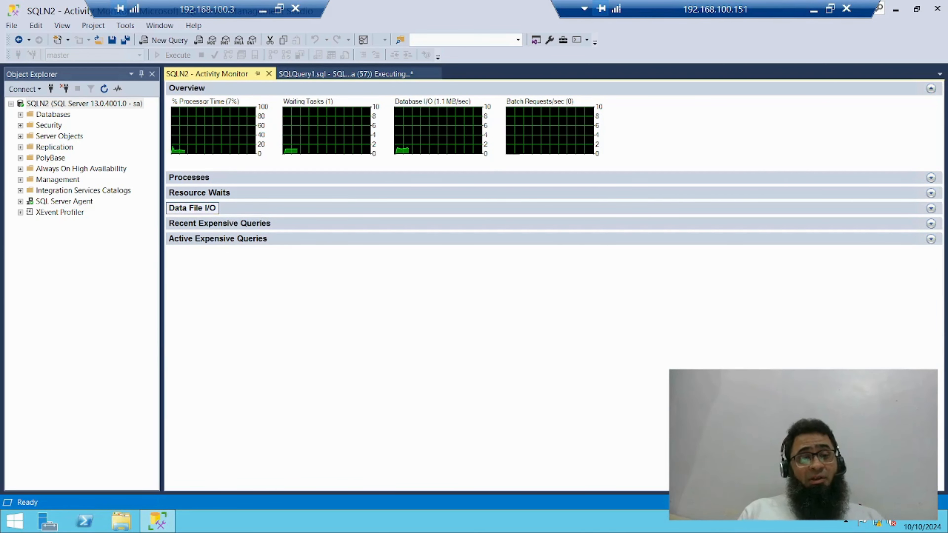
Expand Data File I/O and Active Expensive Queries, and select the active INSERT INTO SampleData query.
{"action": "left_click", "coordinate": [193, 209]}
{"action": "left_click", "coordinate": [217, 354]}
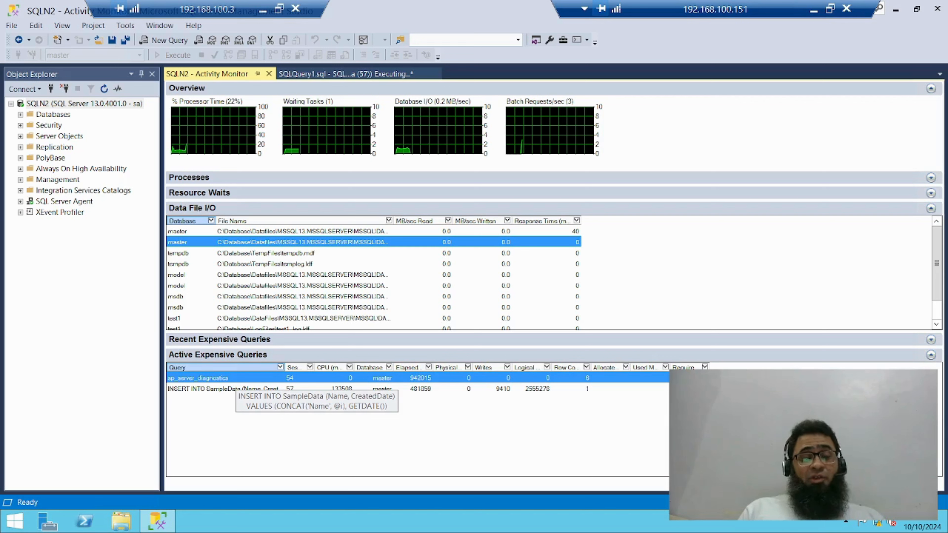
{"action": "left_click", "coordinate": [229, 388]}
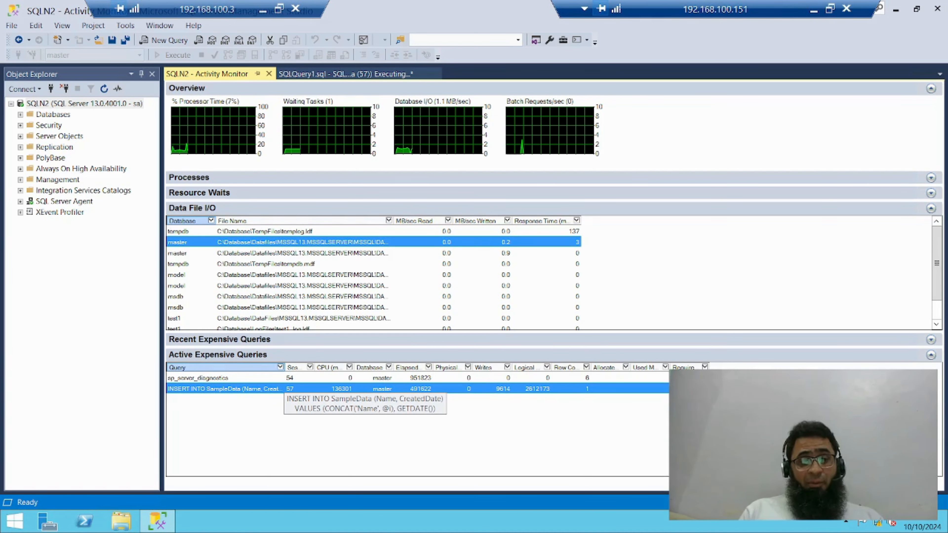
Review the Recent Expensive Queries list and select the sp_server_diagnostics entry among the active expensive queries.
{"action": "left_click", "coordinate": [218, 339]}
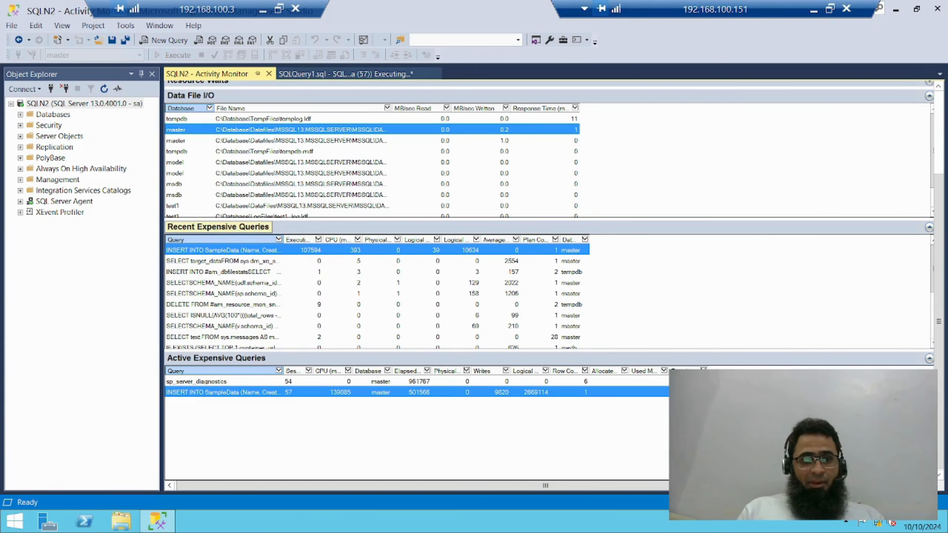
{"action": "left_click", "coordinate": [224, 226]}
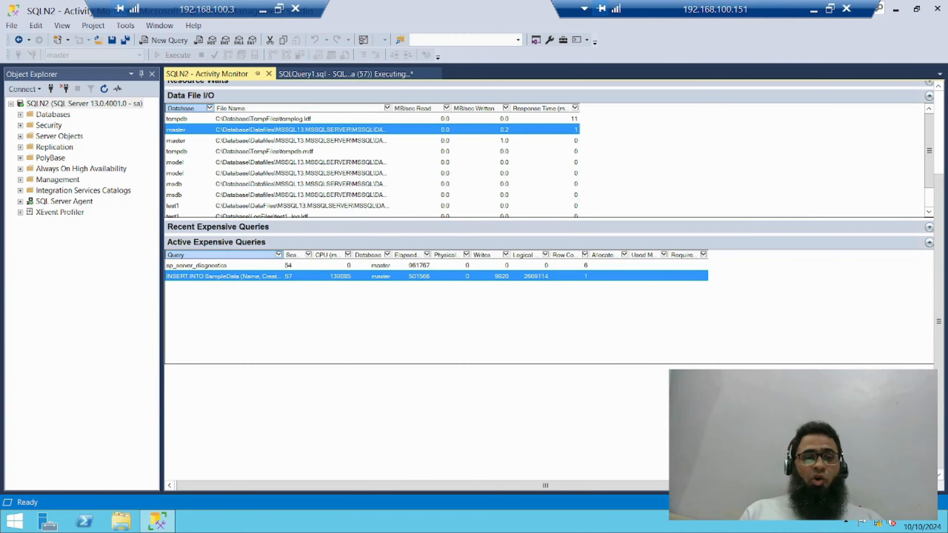
{"action": "left_click", "coordinate": [224, 266]}
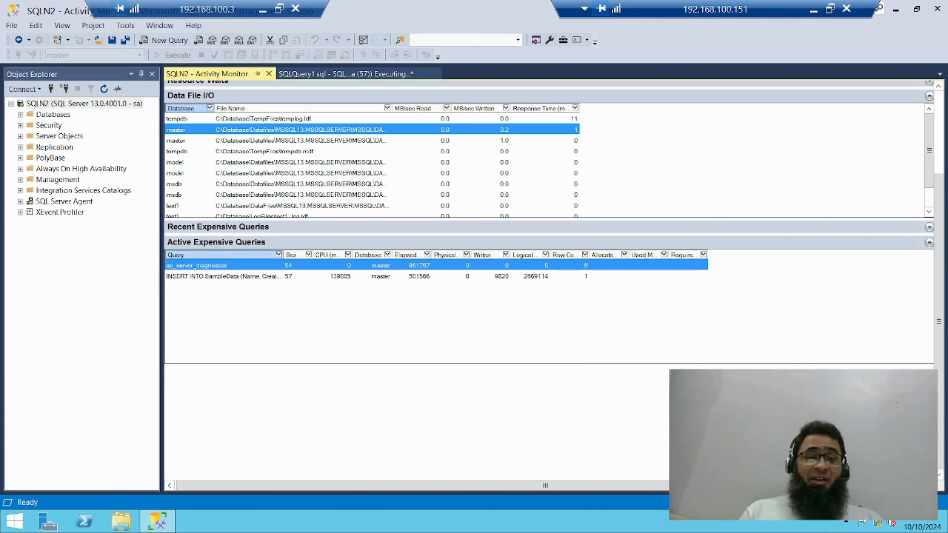
{"action": "left_click", "coordinate": [217, 227]}
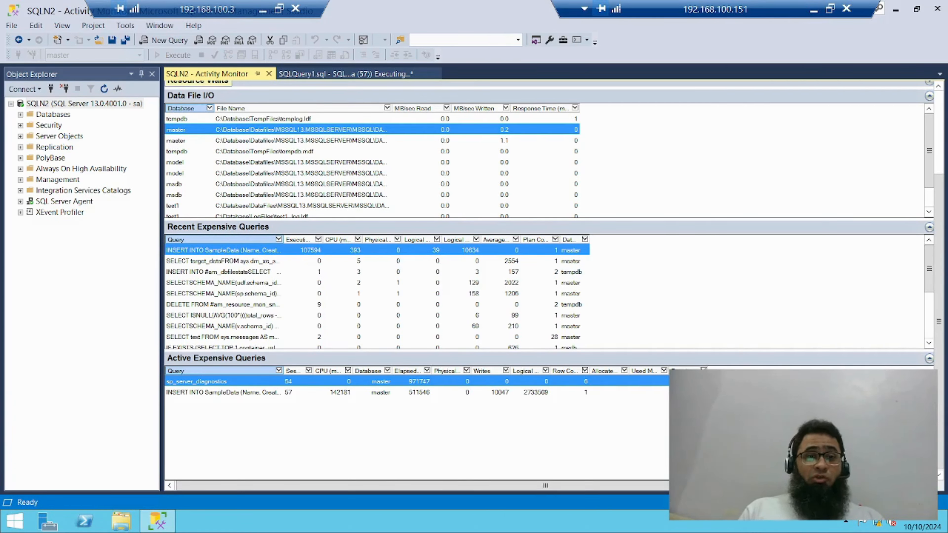
Collapse the Data File I/O, Recent Expensive Queries and Active Expensive Queries sections.
{"action": "scroll", "coordinate": [548, 261], "scroll_direction": "up", "scroll_amount": 3}
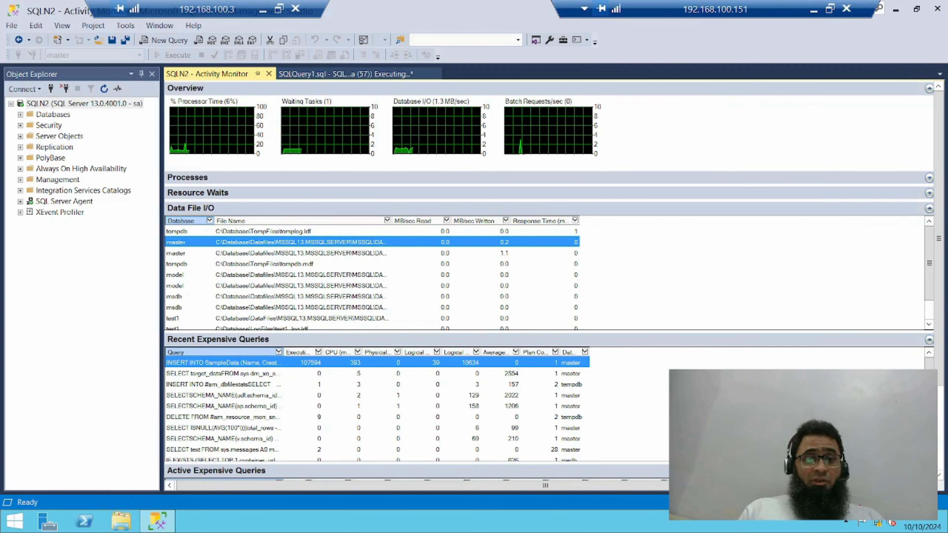
{"action": "left_click", "coordinate": [202, 209]}
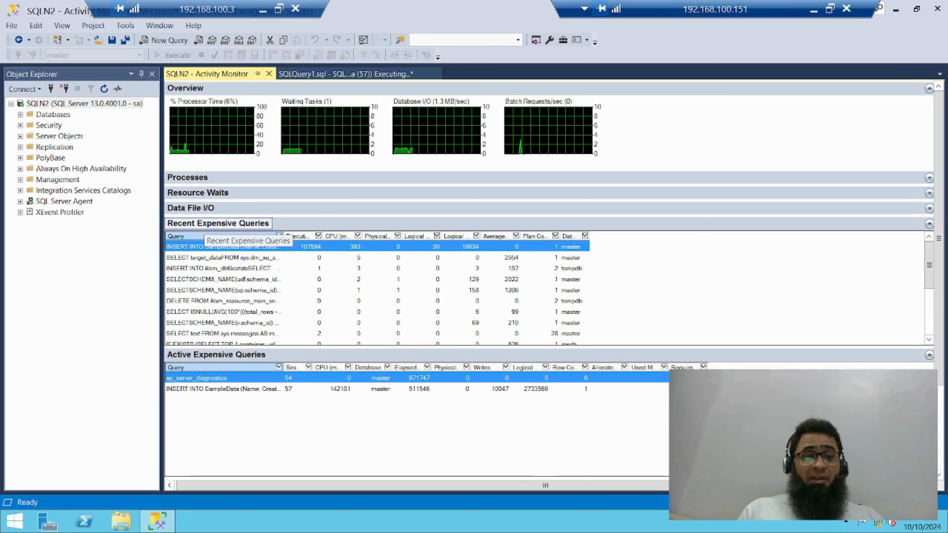
{"action": "left_click", "coordinate": [211, 223]}
{"action": "left_click", "coordinate": [215, 238]}
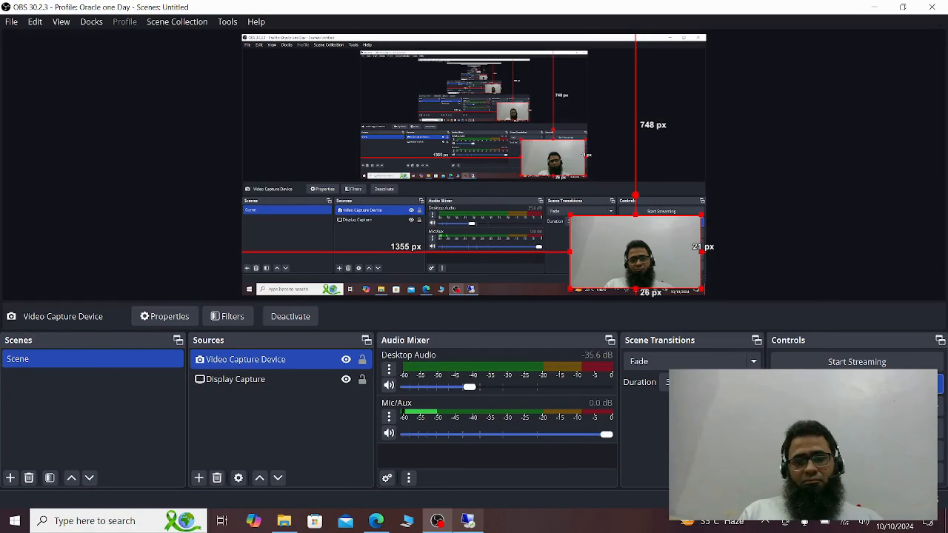
Switch from OBS to the remote desktop session and review the Processes and Resource Waits sections of Activity Monitor.
{"action": "left_click", "coordinate": [467, 520]}
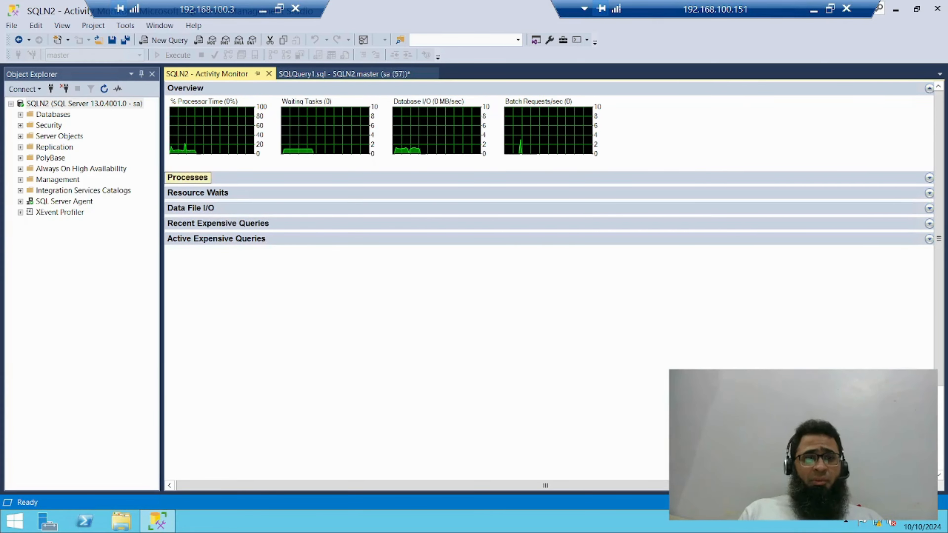
{"action": "left_click", "coordinate": [187, 177]}
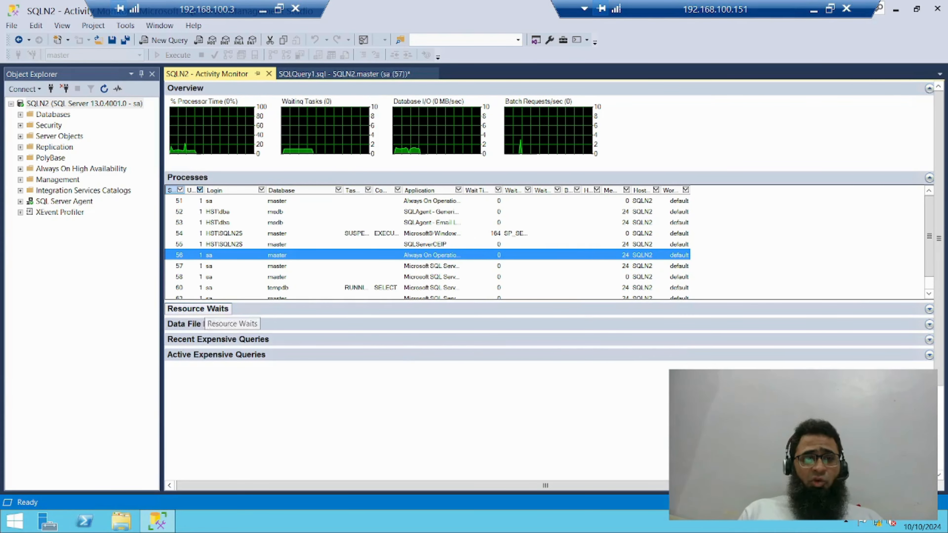
{"action": "left_click", "coordinate": [198, 309]}
{"action": "left_click", "coordinate": [191, 441]}
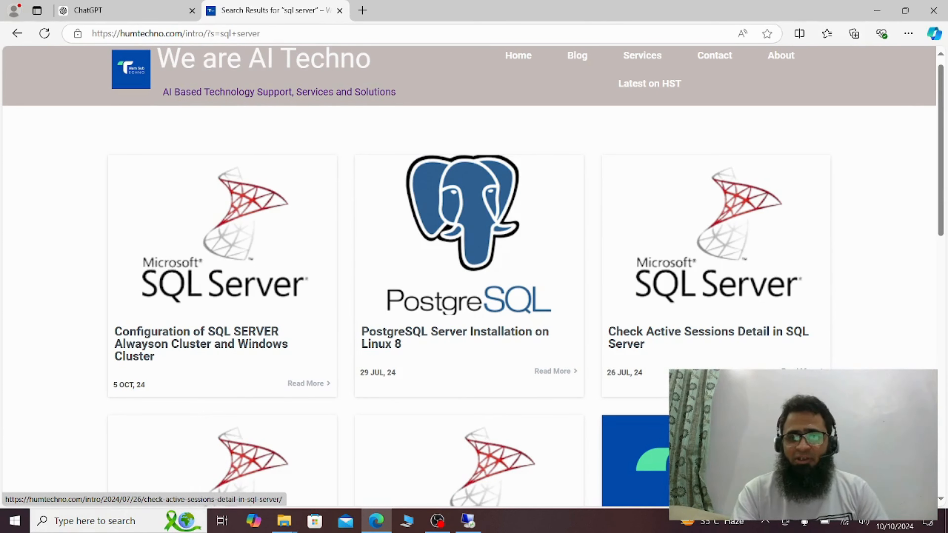
Open the article "Check Active Sessions Detail in SQL Server" on humtechno.com and copy its full query script.
{"action": "left_click", "coordinate": [707, 331]}
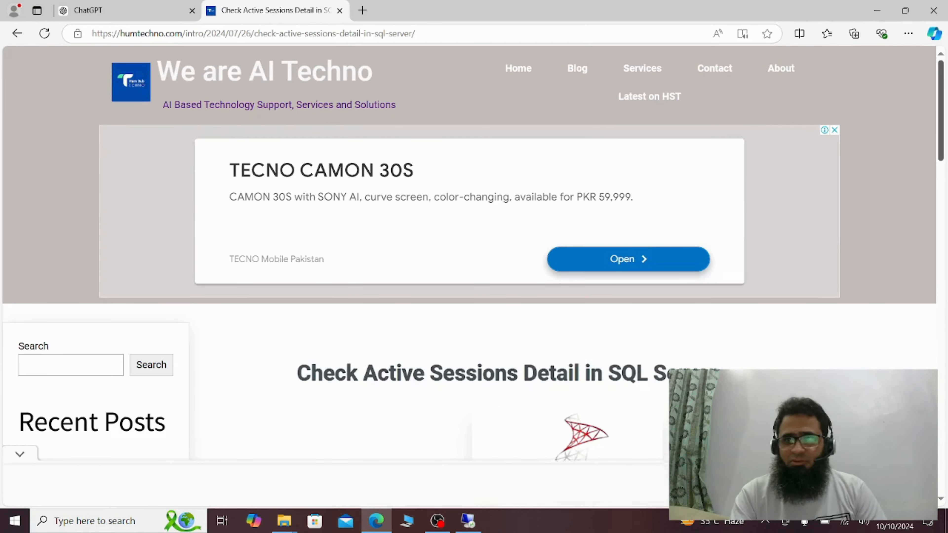
{"action": "scroll", "coordinate": [474, 261], "scroll_direction": "down", "scroll_amount": 10}
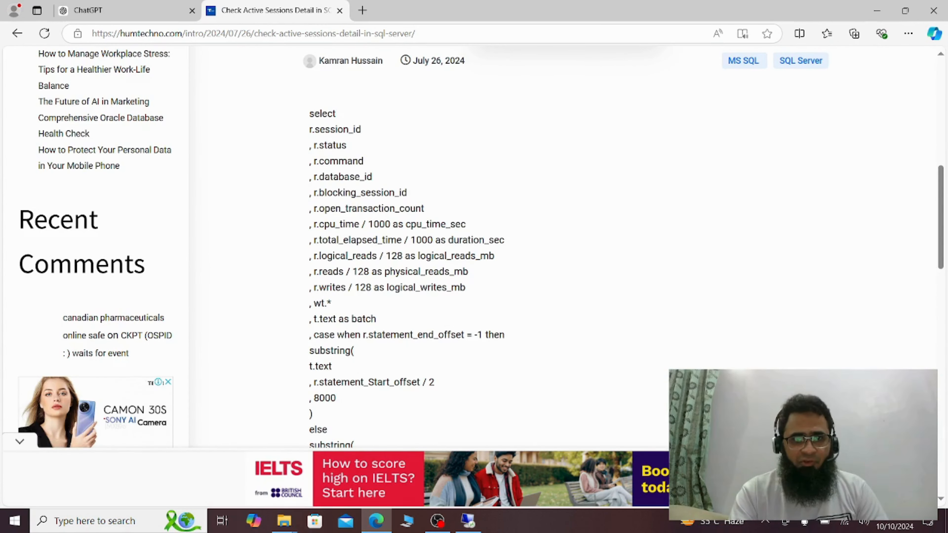
{"action": "scroll", "coordinate": [474, 262], "scroll_direction": "down", "scroll_amount": 5}
{"action": "left_click_drag", "start_coordinate": [463, 396], "coordinate": [309, 412]}
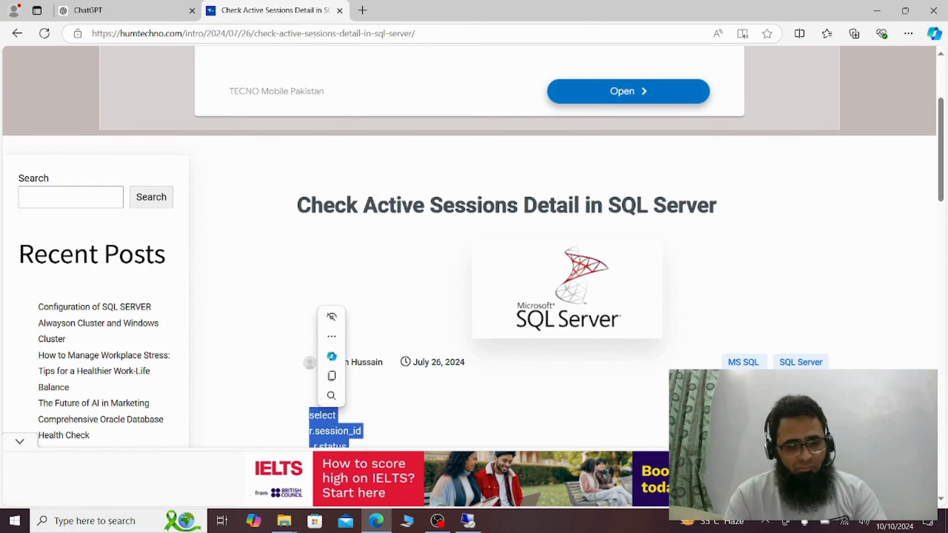
{"action": "key", "text": "ctrl+c"}
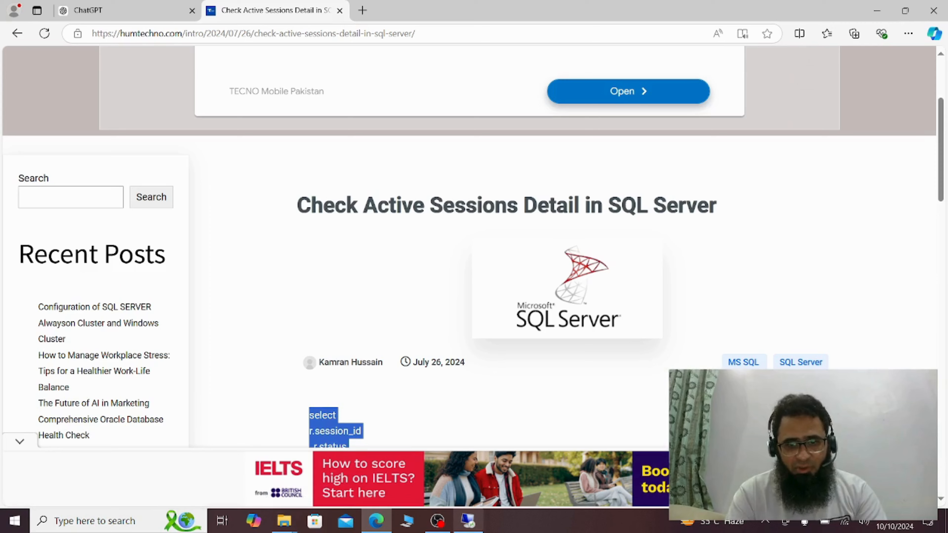
Switch back to SQL Server Management Studio in the remote desktop session and paste the copied active-sessions script into a new query.
{"action": "left_click", "coordinate": [468, 521]}
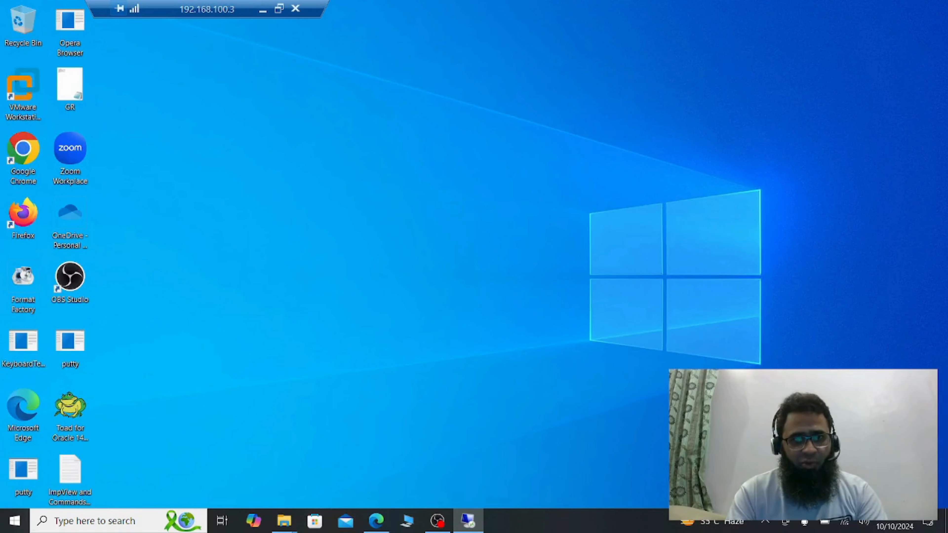
{"action": "key", "text": "alt+Tab"}
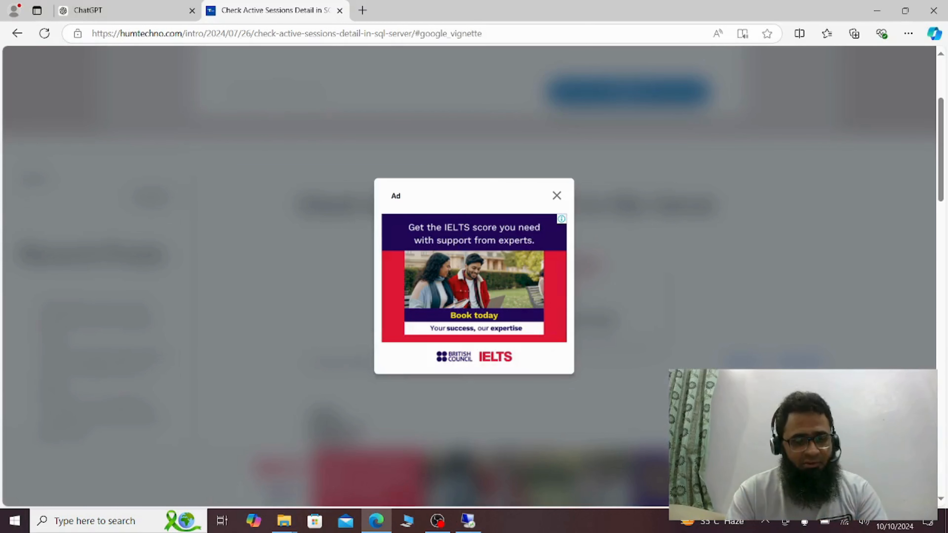
{"action": "key", "text": "alt+Tab"}
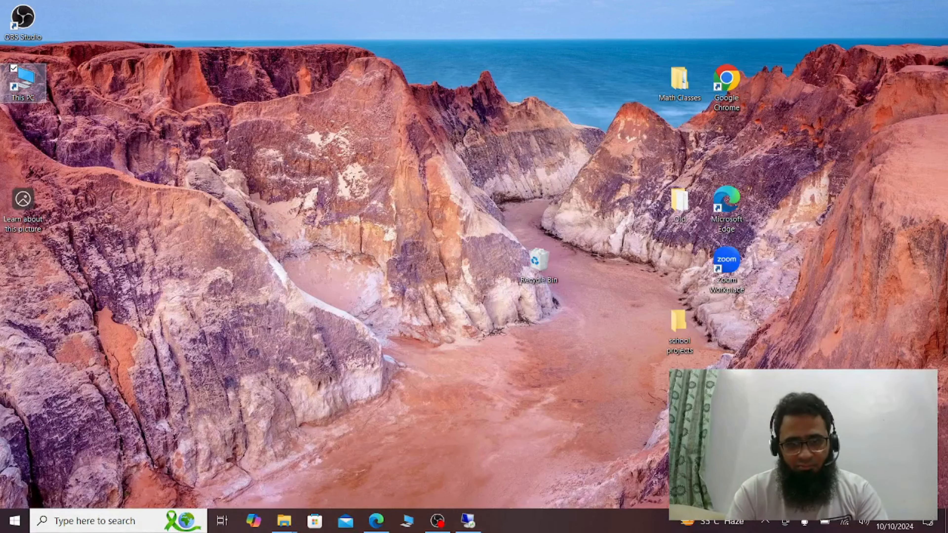
{"action": "left_click", "coordinate": [467, 521]}
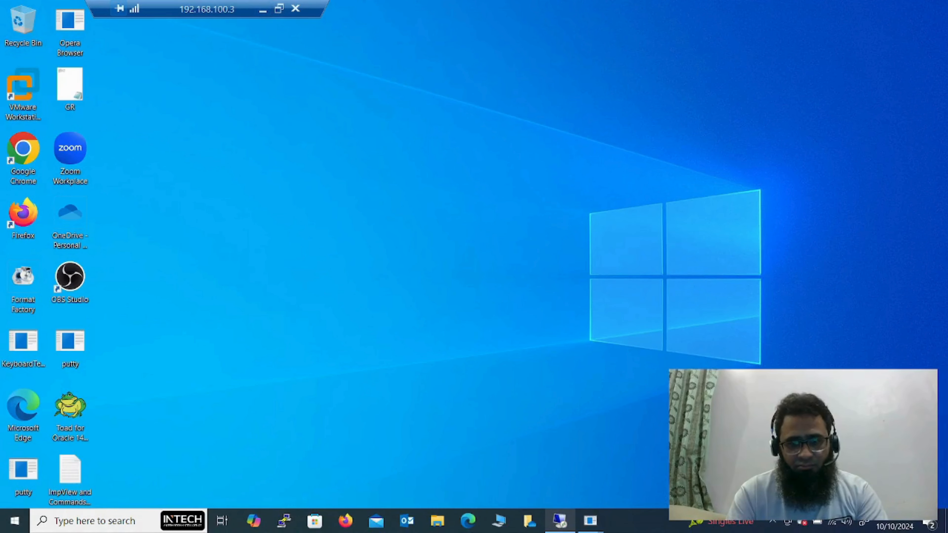
{"action": "left_click", "coordinate": [560, 521]}
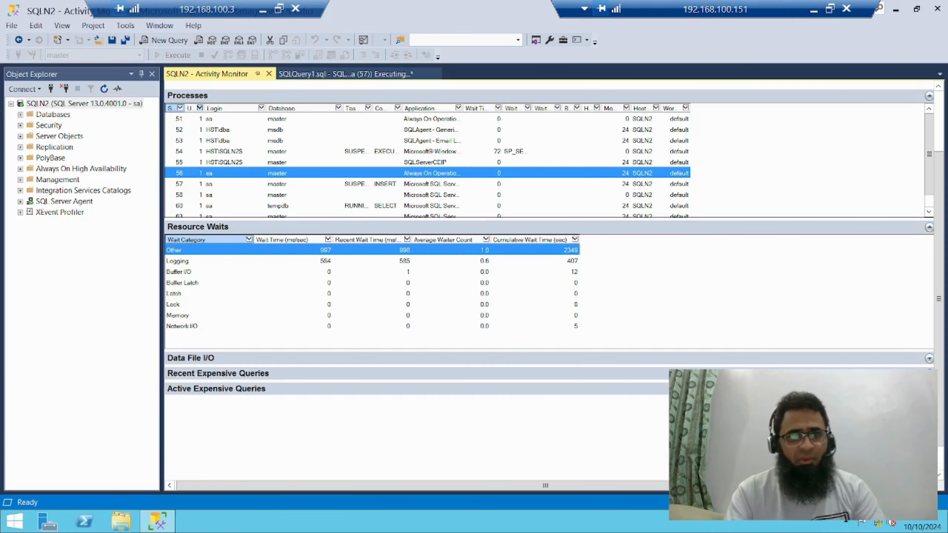
{"action": "left_click", "coordinate": [166, 40]}
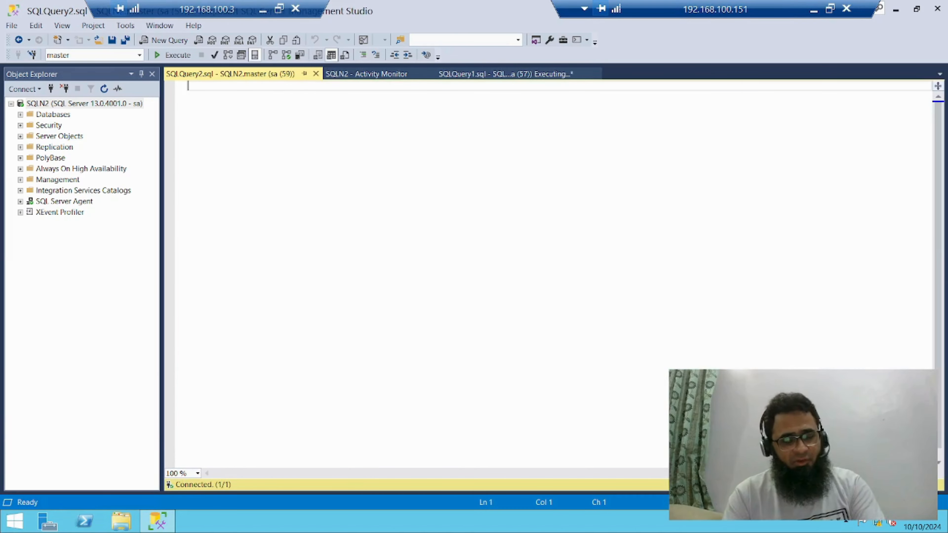
{"action": "key", "text": "ctrl+v"}
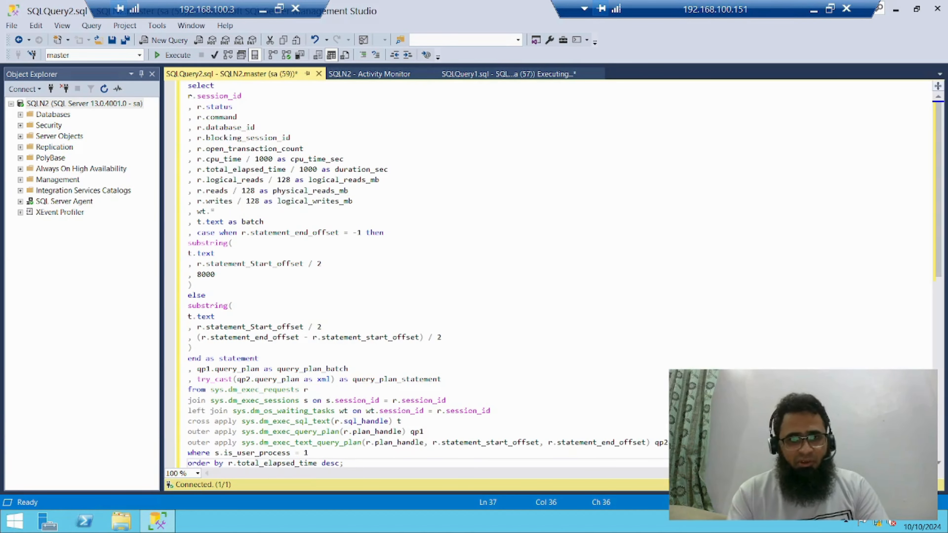
Go through the pasted active-sessions script and execute it against the master database.
{"action": "key", "text": "Up"}
{"action": "key", "text": "Up"}
{"action": "key", "text": "Up"}
{"action": "key", "text": "Up"}
{"action": "key", "text": "Up"}
{"action": "key", "text": "Up"}
{"action": "key", "text": "Up"}
{"action": "key", "text": "Up"}
{"action": "key", "text": "Up"}
{"action": "key", "text": "Up"}
{"action": "key", "text": "Up"}
{"action": "key", "text": "Up"}
{"action": "key", "text": "Up"}
{"action": "key", "text": "Up"}
{"action": "key", "text": "Up"}
{"action": "key", "text": "Up"}
{"action": "key", "text": "Up"}
{"action": "key", "text": "Up"}
{"action": "key", "text": "Up"}
{"action": "key", "text": "Up"}
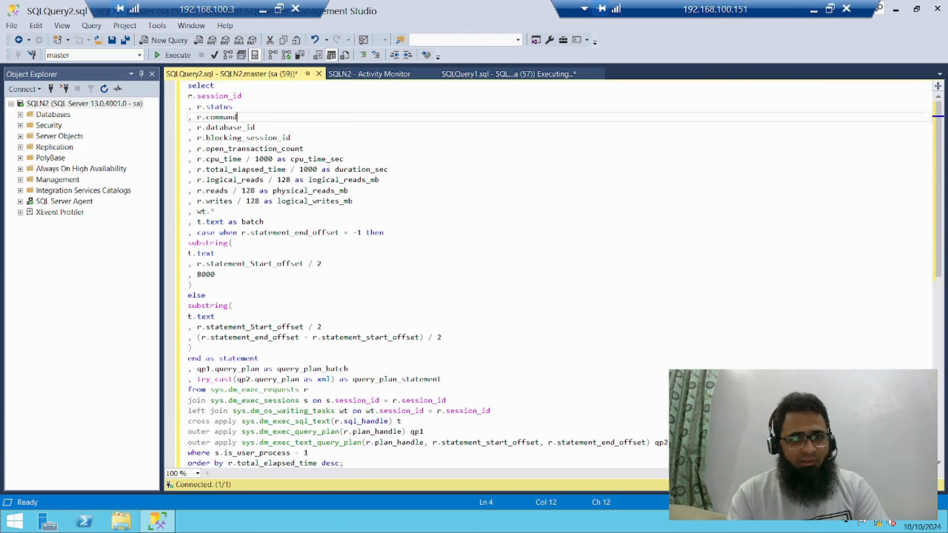
{"action": "key", "text": "Up"}
{"action": "key", "text": "Up"}
{"action": "key", "text": "Up"}
{"action": "key", "text": "ctrl+End"}
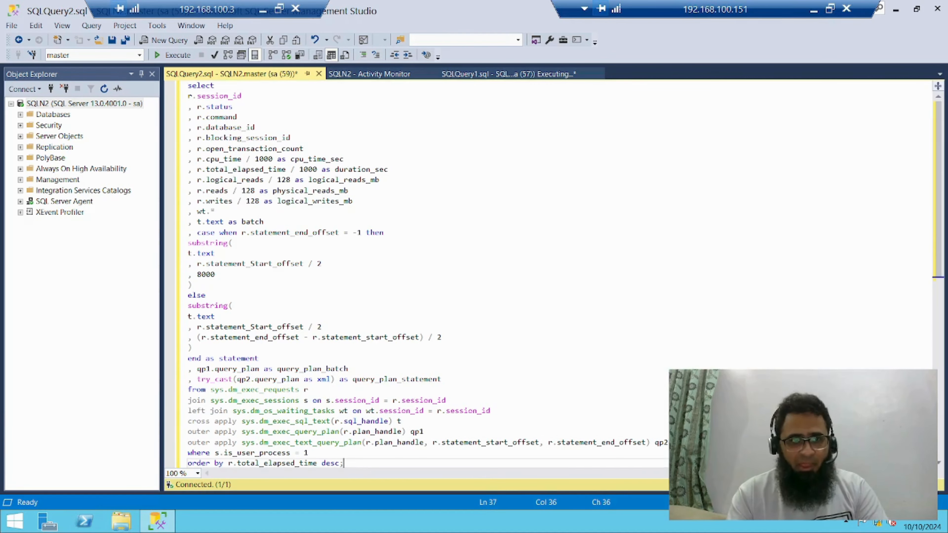
{"action": "left_click", "coordinate": [233, 107]}
{"action": "left_click", "coordinate": [173, 55]}
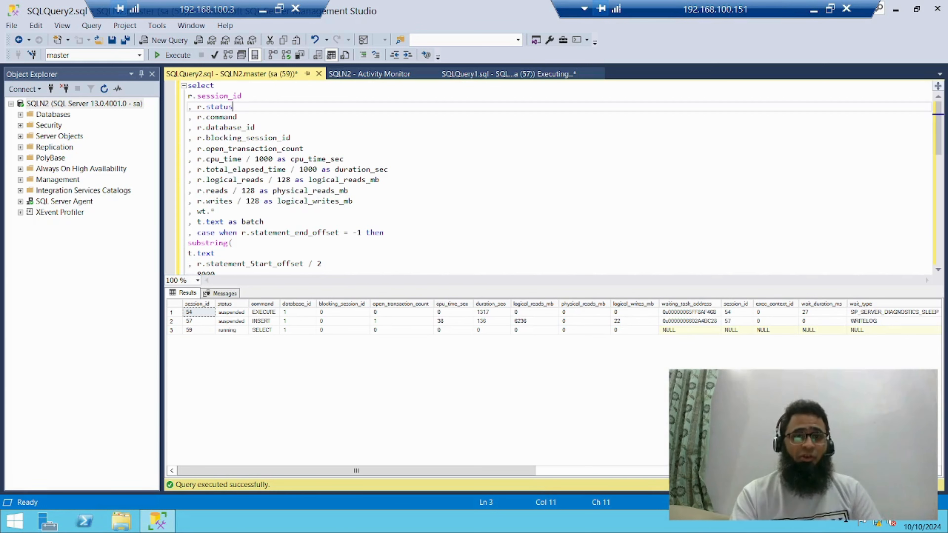
Examine the INSERT session's row in the results, from session ID and status through to wait duration and wait type.
{"action": "left_click", "coordinate": [263, 321]}
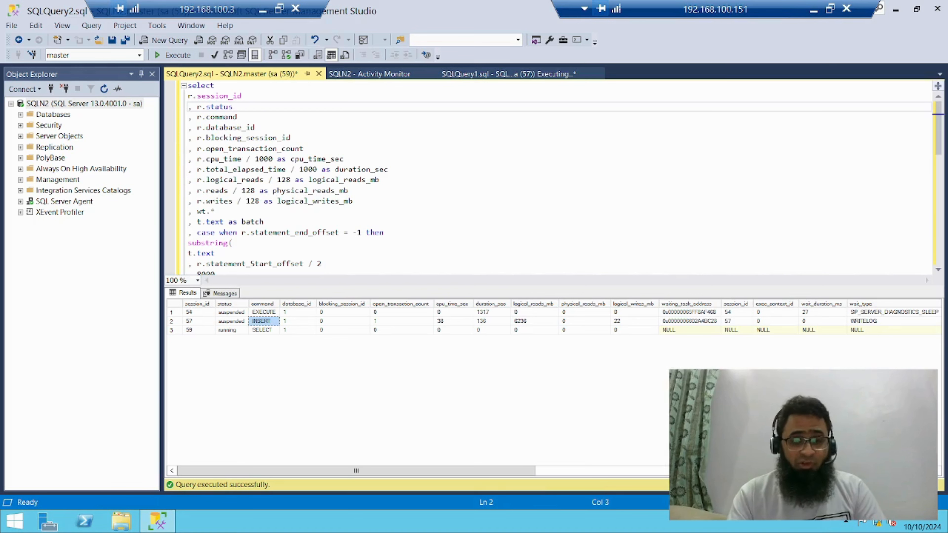
{"action": "key", "text": "Left"}
{"action": "key", "text": "Left"}
{"action": "key", "text": "Left"}
{"action": "key", "text": "Right"}
{"action": "key", "text": "Right"}
{"action": "key", "text": "Right"}
{"action": "key", "text": "Right"}
{"action": "key", "text": "Right"}
{"action": "key", "text": "Right"}
{"action": "key", "text": "Right"}
{"action": "key", "text": "Right"}
{"action": "key", "text": "Right"}
{"action": "key", "text": "Right"}
{"action": "key", "text": "Right"}
{"action": "key", "text": "Right"}
{"action": "key", "text": "Right"}
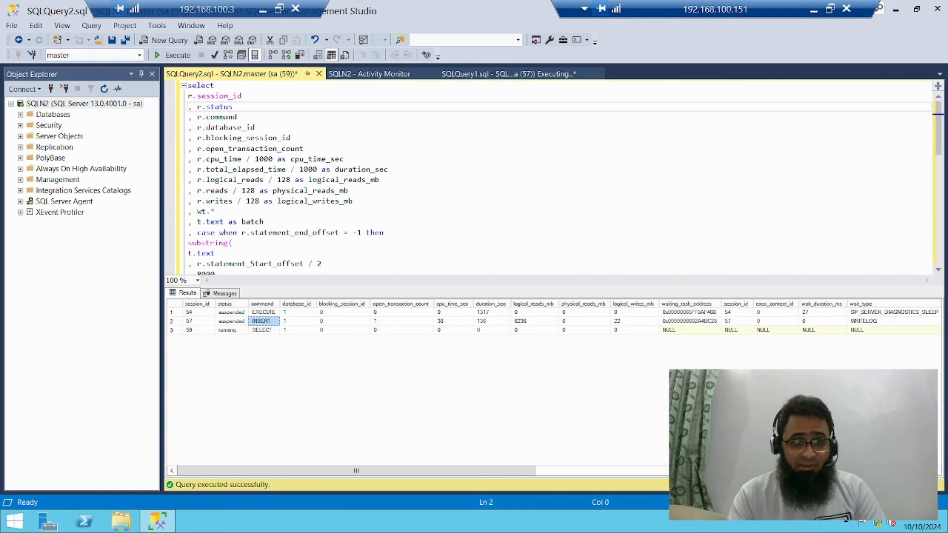
{"action": "key", "text": "Right"}
{"action": "key", "text": "Right"}
{"action": "key", "text": "Right"}
{"action": "key", "text": "Right"}
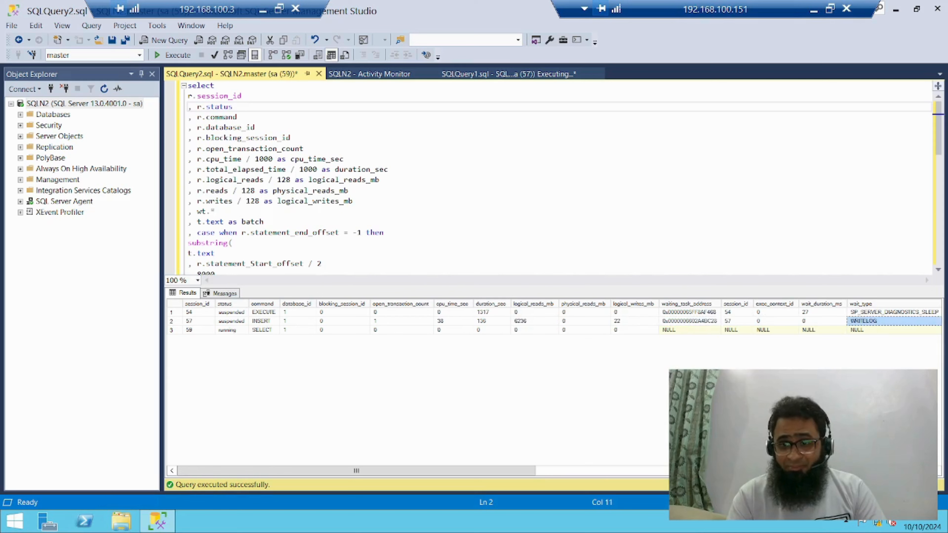
{"action": "key", "text": "Left"}
{"action": "key", "text": "Left"}
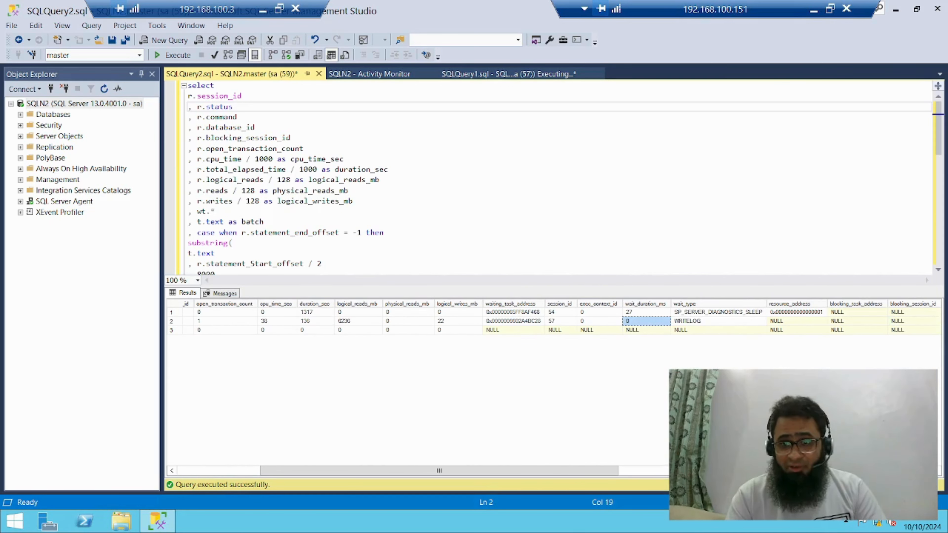
{"action": "key", "text": "Right"}
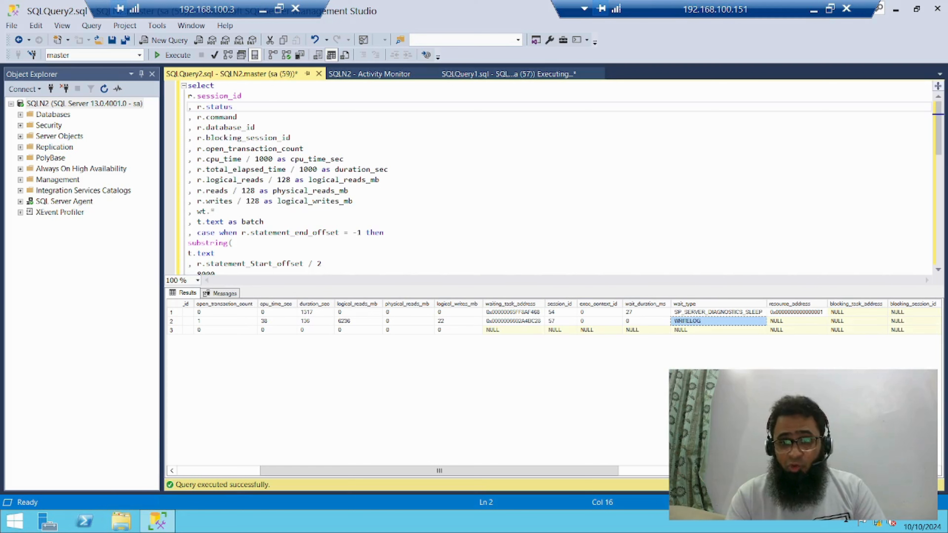
Inspect the INSERT session's batch, statement and query plan columns, and return to the first result columns.
{"action": "key", "text": "Right"}
{"action": "key", "text": "Right"}
{"action": "key", "text": "Right"}
{"action": "key", "text": "Right"}
{"action": "key", "text": "Right"}
{"action": "key", "text": "Right"}
{"action": "key", "text": "Right"}
{"action": "key", "text": "Right"}
{"action": "key", "text": "Right"}
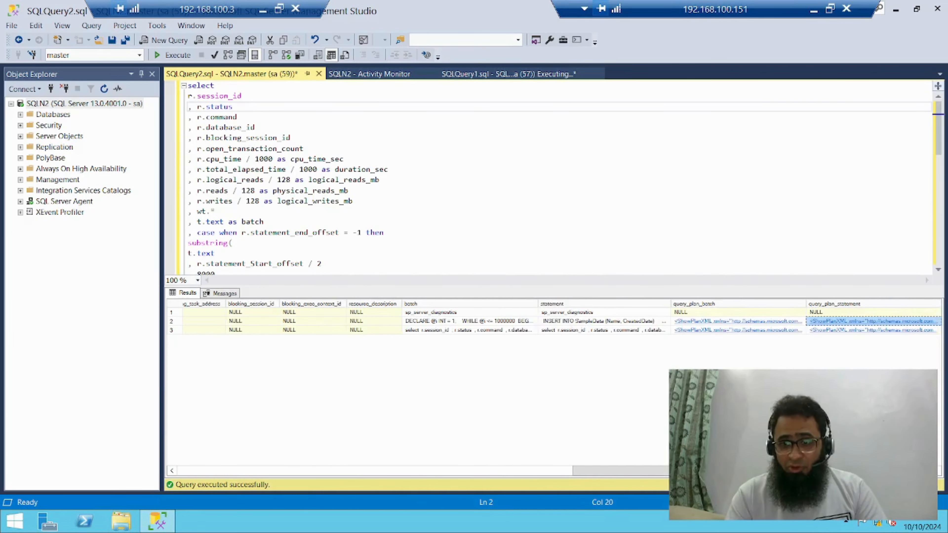
{"action": "key", "text": "Left"}
{"action": "key", "text": "Left"}
{"action": "key", "text": "Left"}
{"action": "key", "text": "Left"}
{"action": "key", "text": "Left"}
{"action": "key", "text": "Right"}
{"action": "key", "text": "Right"}
{"action": "key", "text": "Right"}
{"action": "key", "text": "Right"}
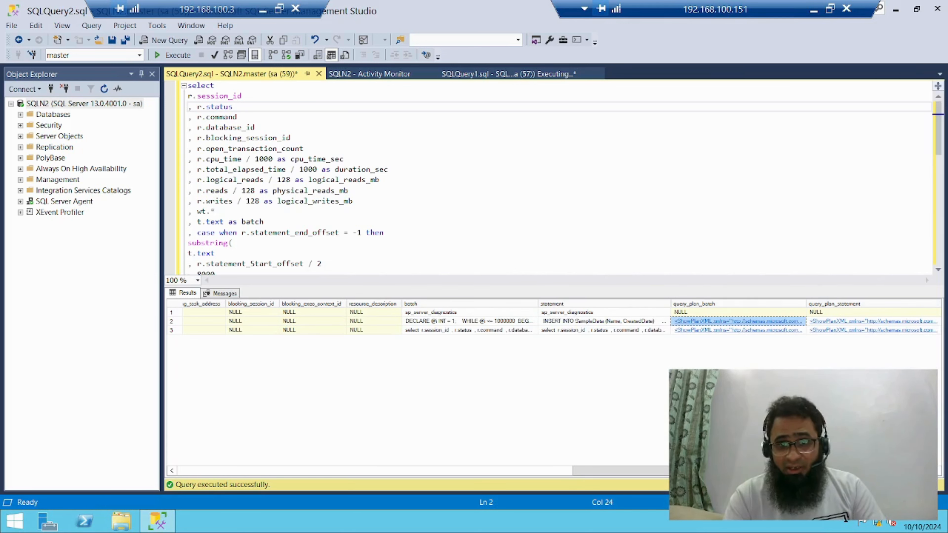
{"action": "key", "text": "Left"}
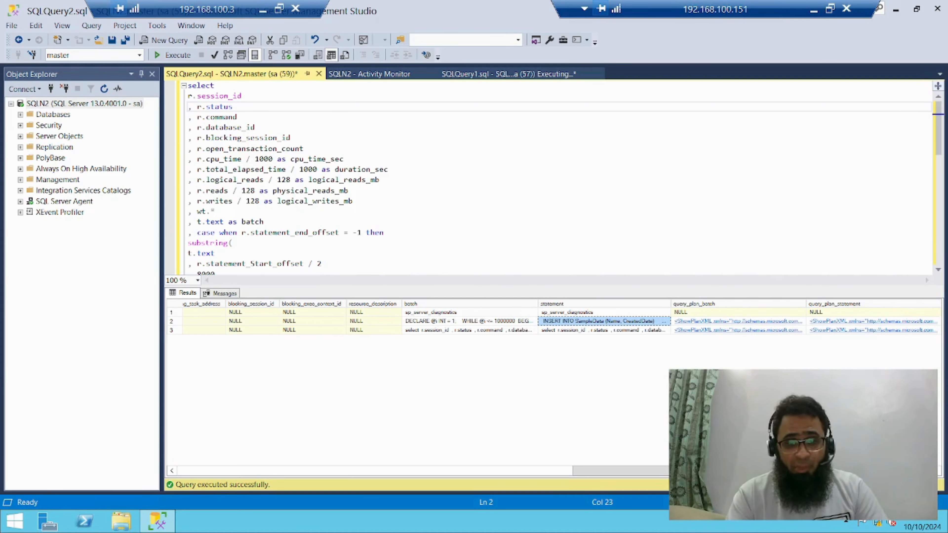
{"action": "left_click", "coordinate": [194, 470]}
{"action": "left_click", "coordinate": [194, 470]}
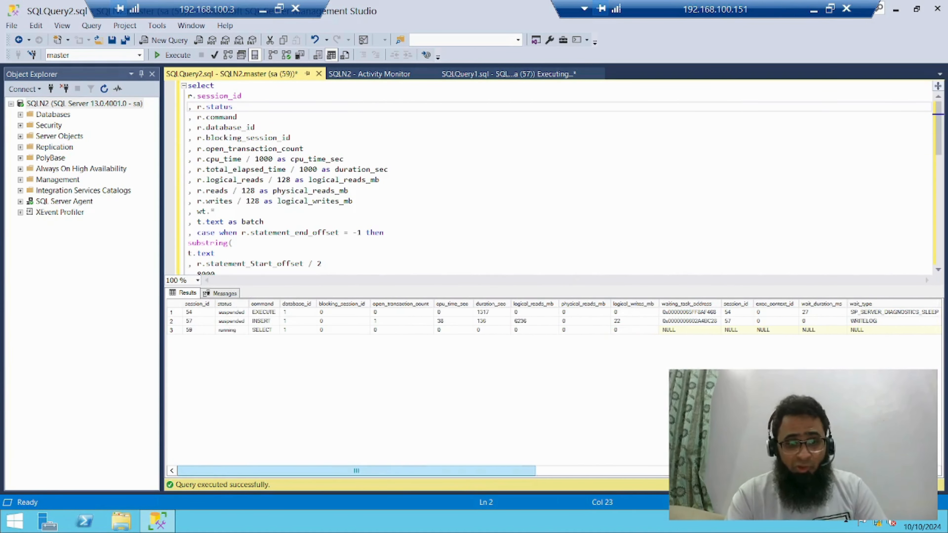
Review the active-sessions script's selected columns, statement expression, system view joins and sort order.
{"action": "left_click", "coordinate": [299, 169]}
{"action": "key", "text": "Down"}
{"action": "key", "text": "Down"}
{"action": "key", "text": "Down"}
{"action": "key", "text": "Down"}
{"action": "key", "text": "Down"}
{"action": "key", "text": "Down"}
{"action": "key", "text": "Down"}
{"action": "key", "text": "Down"}
{"action": "key", "text": "Down"}
{"action": "key", "text": "Down"}
{"action": "key", "text": "Down"}
{"action": "key", "text": "Down"}
{"action": "key", "text": "Down"}
{"action": "key", "text": "Down"}
{"action": "key", "text": "Down"}
{"action": "key", "text": "Down"}
{"action": "key", "text": "Down"}
{"action": "key", "text": "Down"}
{"action": "key", "text": "Down"}
{"action": "key", "text": "Down"}
{"action": "key", "text": "Down"}
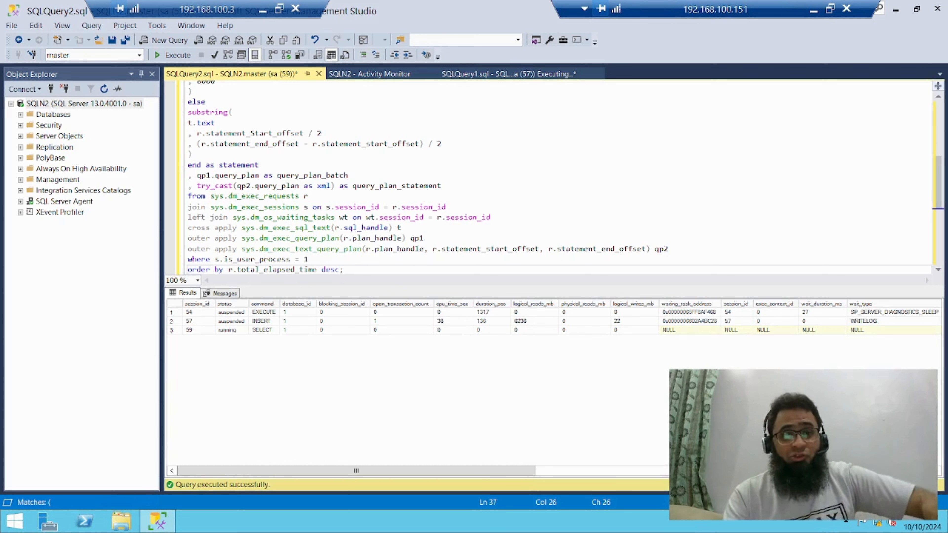
{"action": "left_click", "coordinate": [259, 165]}
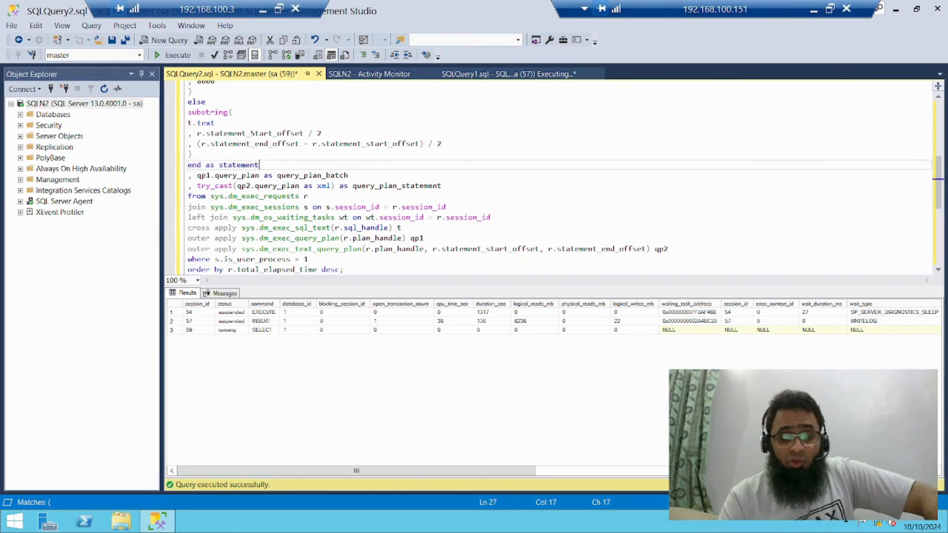
{"action": "key", "text": "Up"}
{"action": "key", "text": "Up"}
{"action": "key", "text": "Up"}
{"action": "key", "text": "Up"}
{"action": "key", "text": "Up"}
{"action": "key", "text": "Up"}
{"action": "key", "text": "Up"}
{"action": "key", "text": "Up"}
{"action": "key", "text": "Up"}
{"action": "key", "text": "Up"}
{"action": "key", "text": "Up"}
{"action": "key", "text": "Up"}
{"action": "key", "text": "Up"}
{"action": "key", "text": "Up"}
{"action": "key", "text": "Up"}
{"action": "key", "text": "Up"}
{"action": "key", "text": "Up"}
{"action": "key", "text": "Up"}
{"action": "key", "text": "Up"}
{"action": "key", "text": "Up"}
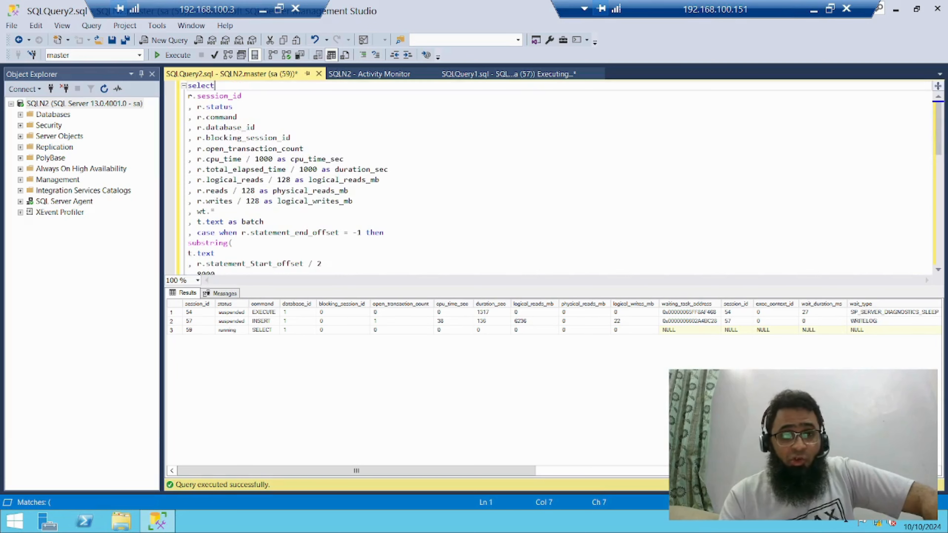
{"action": "key", "text": "Down"}
{"action": "key", "text": "Down"}
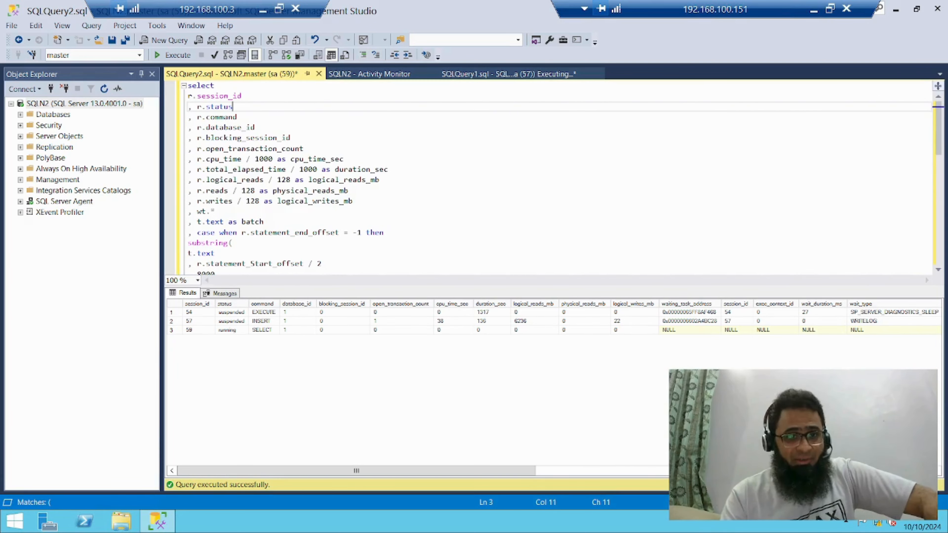
{"action": "key", "text": "Page_Down"}
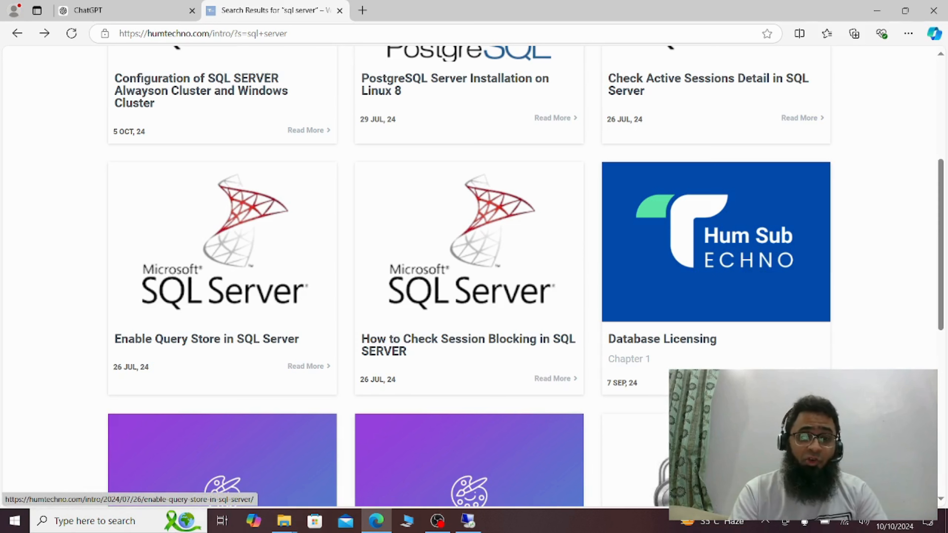
Open the article "Enable Query Store in SQL Server" on humtechno.com and copy its two ALTER DATABASE statements.
{"action": "left_click", "coordinate": [207, 338]}
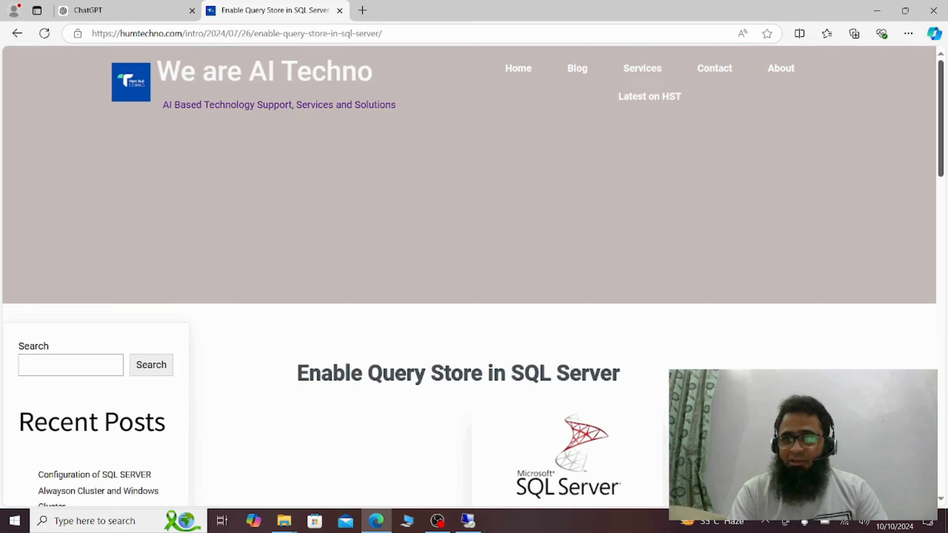
{"action": "scroll", "coordinate": [470, 276], "scroll_direction": "down", "scroll_amount": 5}
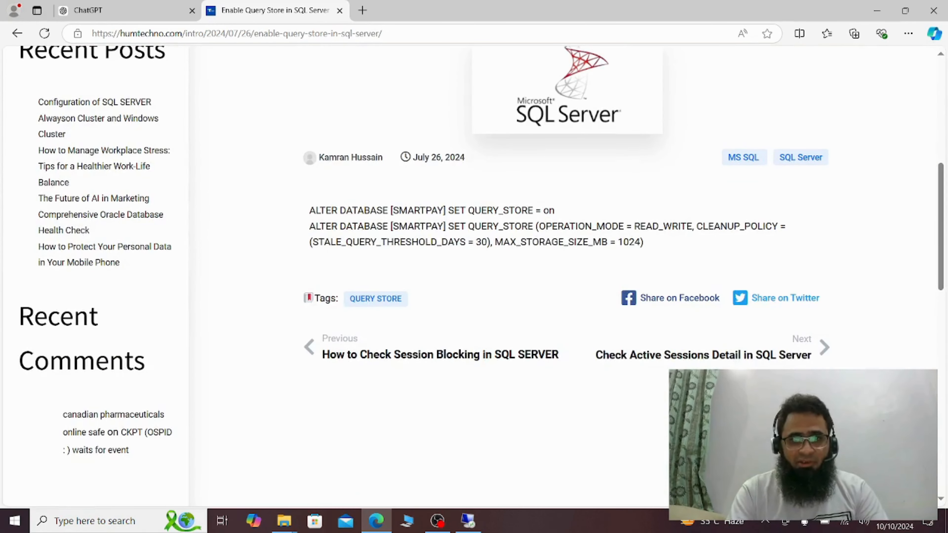
{"action": "left_click_drag", "start_coordinate": [309, 211], "coordinate": [643, 242]}
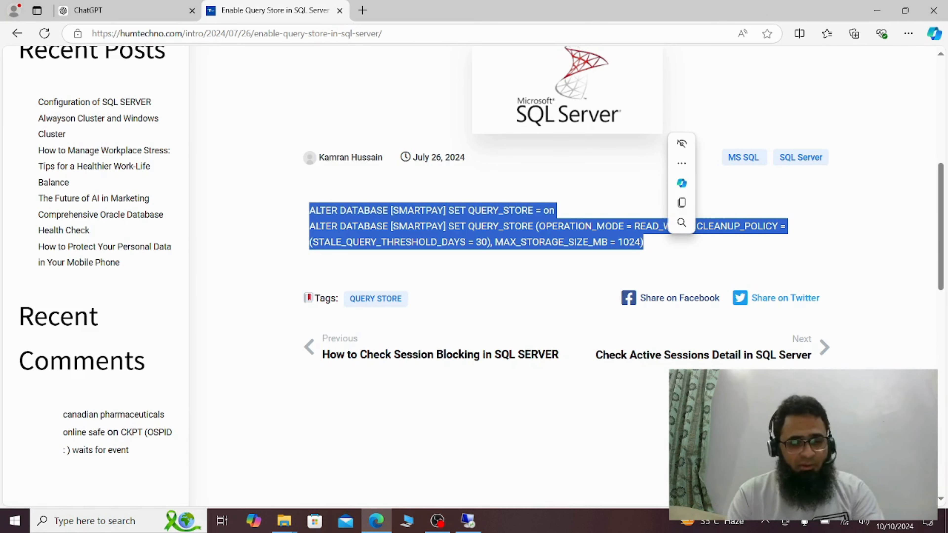
{"action": "key", "text": "ctrl+c"}
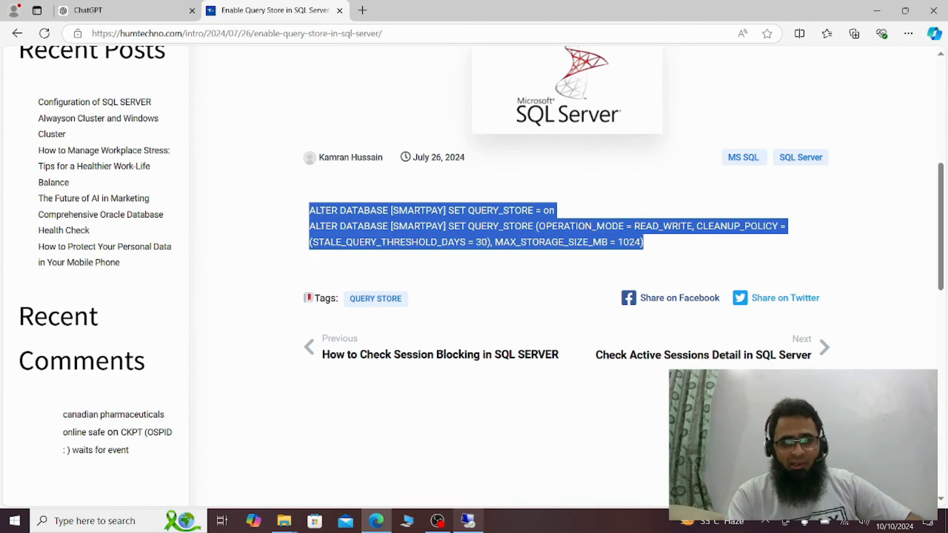
Switch to the remote desktop session and paste the Query Store statements into a new query.
{"action": "left_click", "coordinate": [468, 520]}
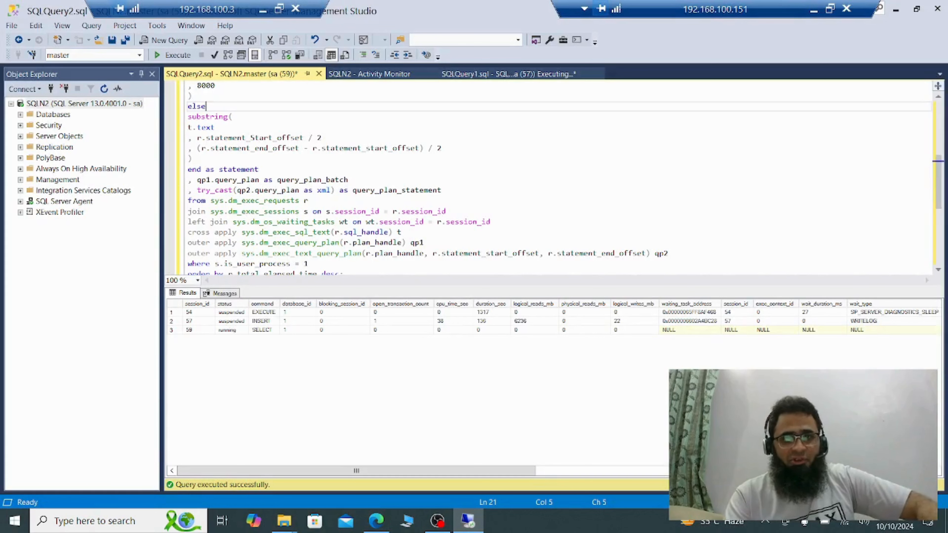
{"action": "left_click", "coordinate": [273, 138]}
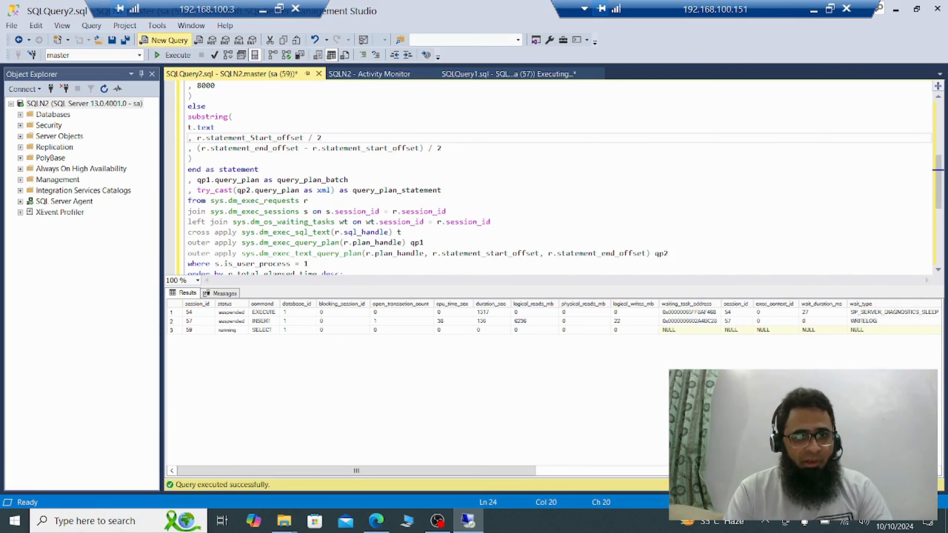
{"action": "left_click", "coordinate": [166, 40]}
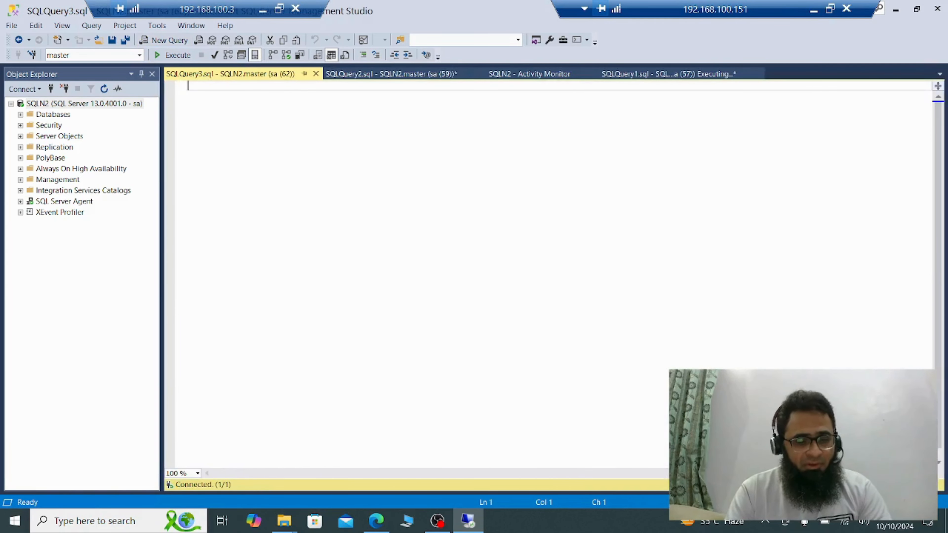
{"action": "key", "text": "ctrl+v"}
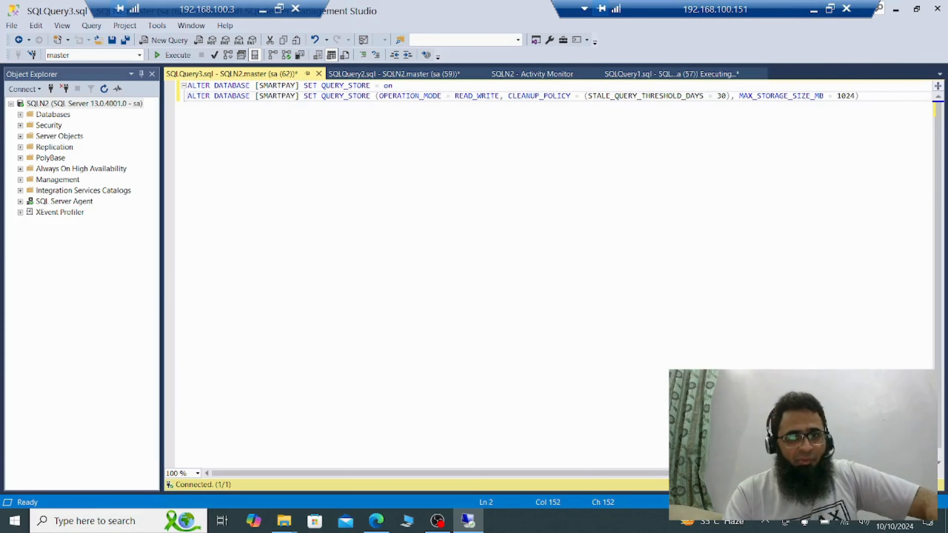
Replace the database name SMARTPAY with Inventory in both ALTER DATABASE statements.
{"action": "double_click", "coordinate": [277, 85]}
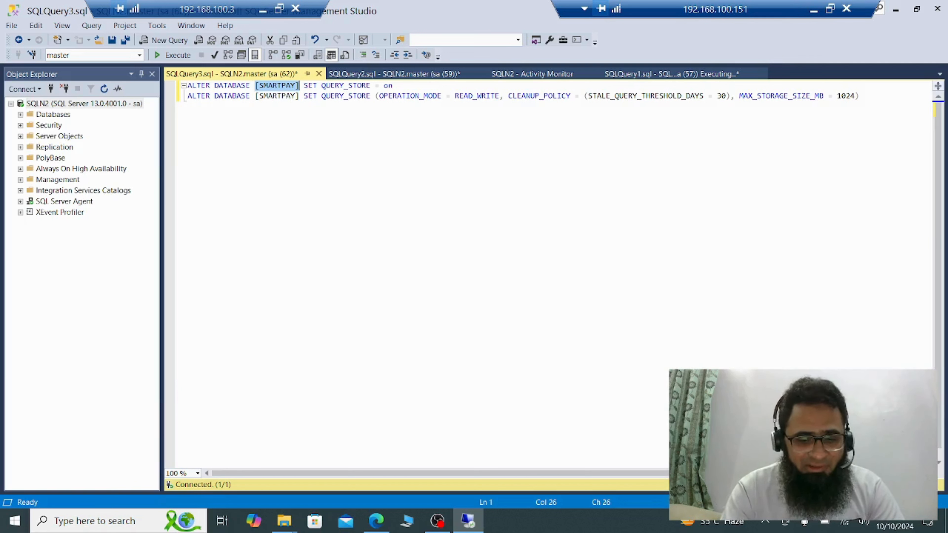
{"action": "type", "text": "Inventory"}
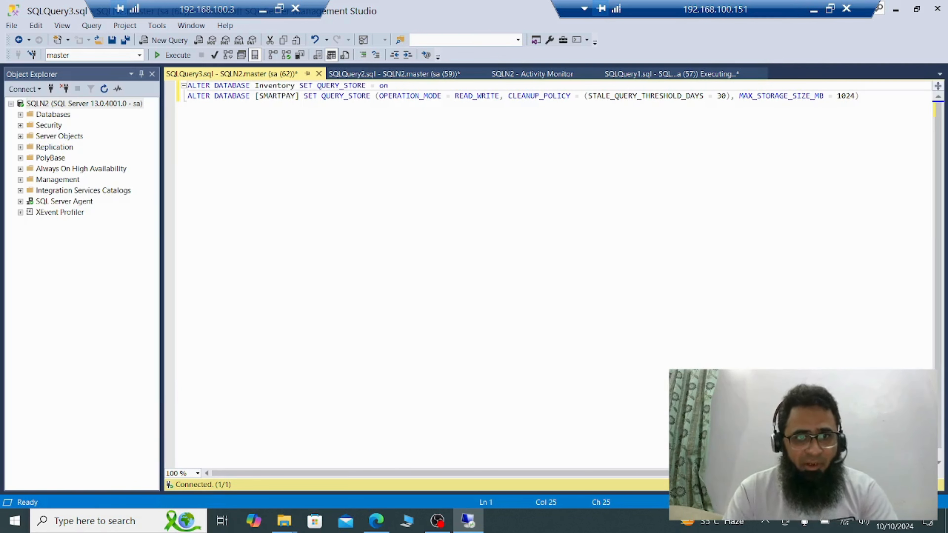
{"action": "double_click", "coordinate": [278, 96]}
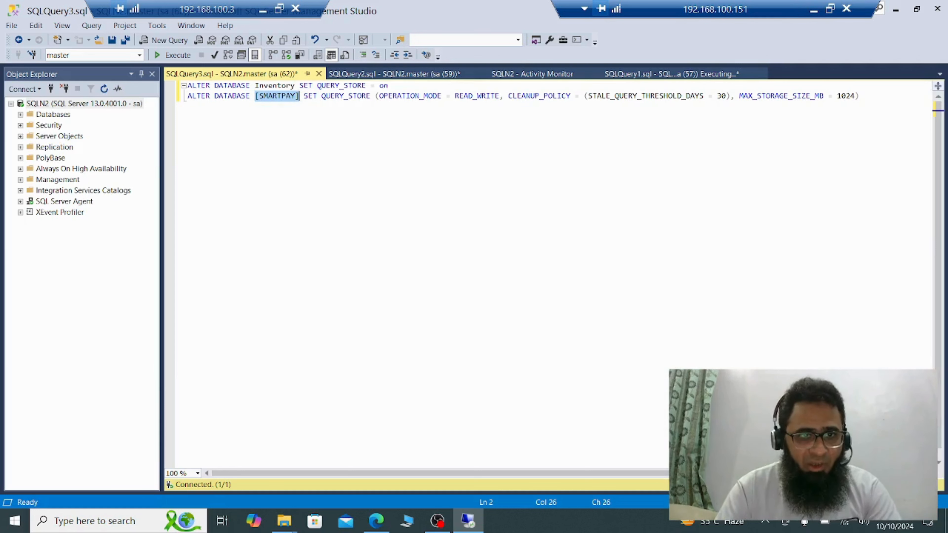
{"action": "type", "text": "Inventory"}
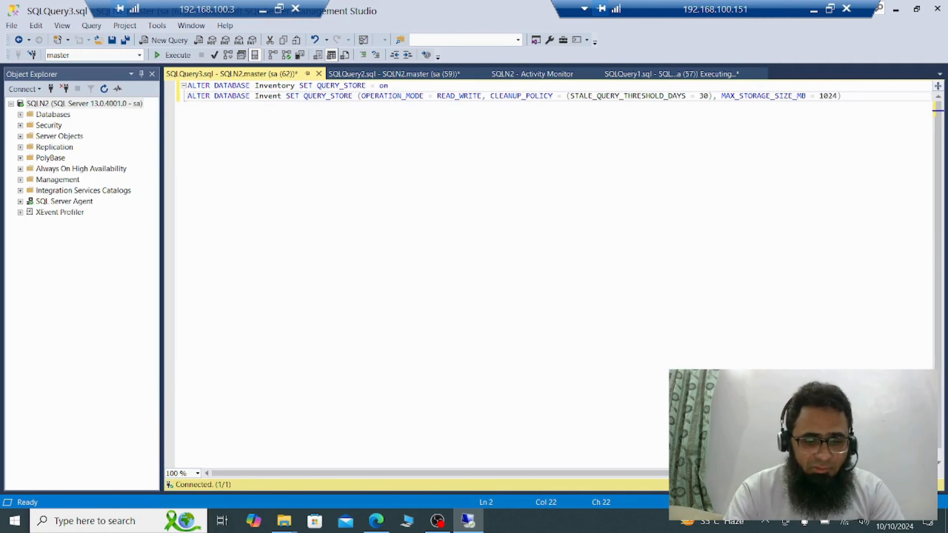
Refresh the server tree and execute only the statement that turns Query Store on for the Inventory database.
{"action": "left_click", "coordinate": [104, 88]}
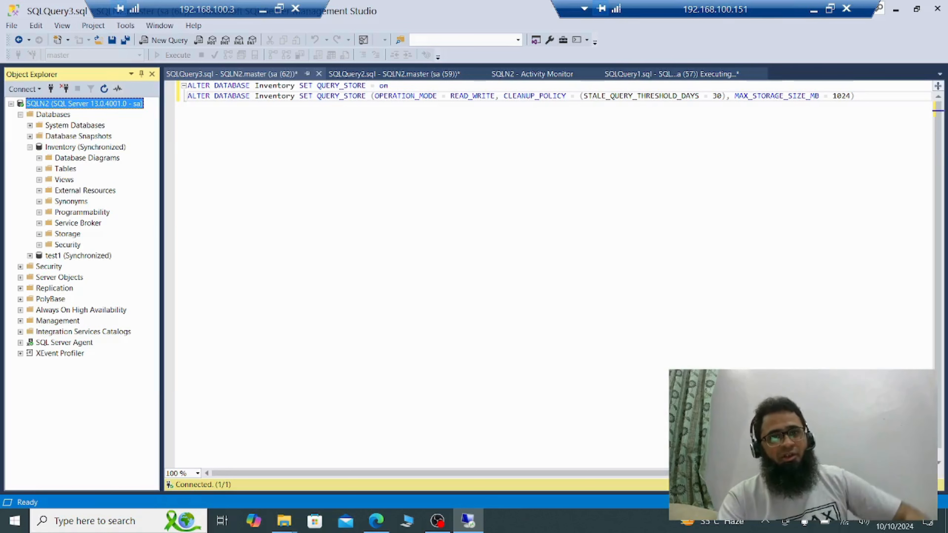
{"action": "left_click_drag", "start_coordinate": [394, 86], "coordinate": [188, 86]}
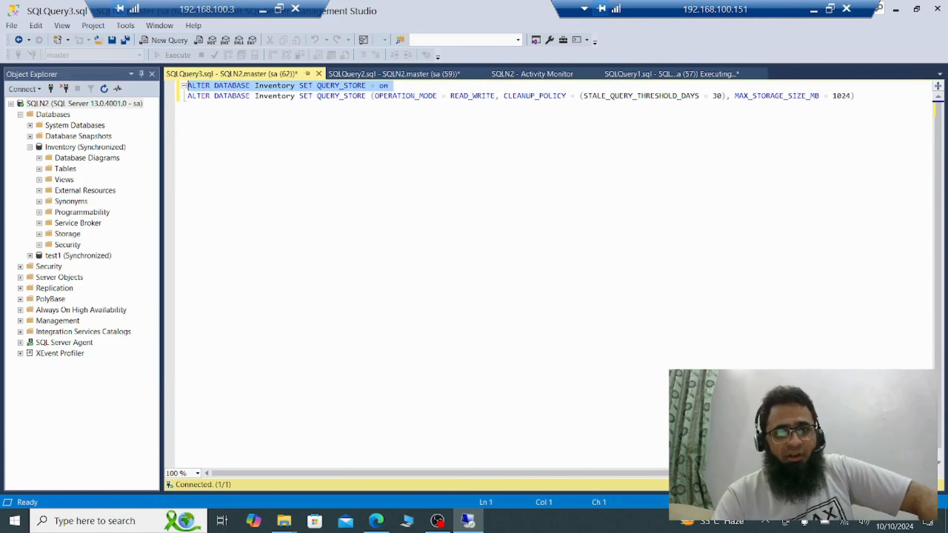
{"action": "key", "text": "F5"}
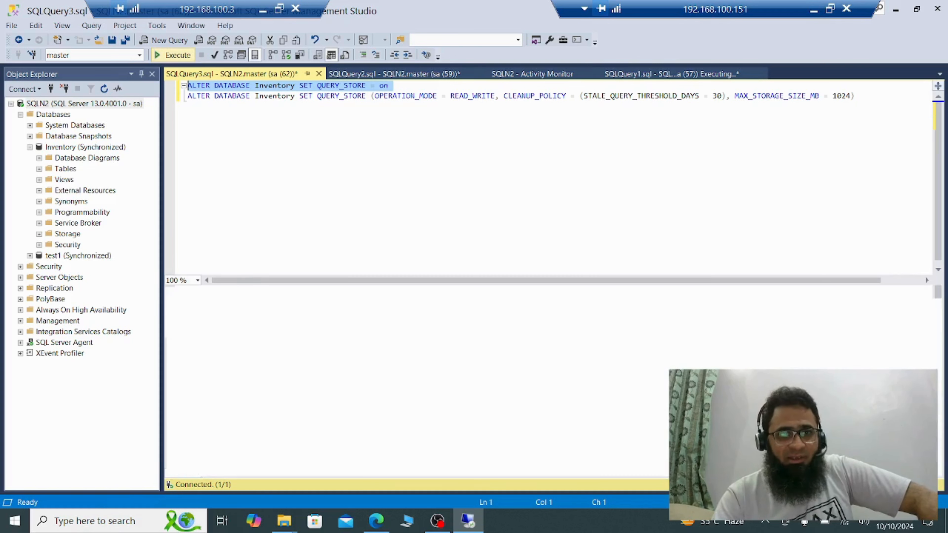
Execute the statement setting Inventory's Query Store to READ_WRITE with a 30-day stale query threshold and 1024 MB maximum storage.
{"action": "left_click", "coordinate": [257, 96]}
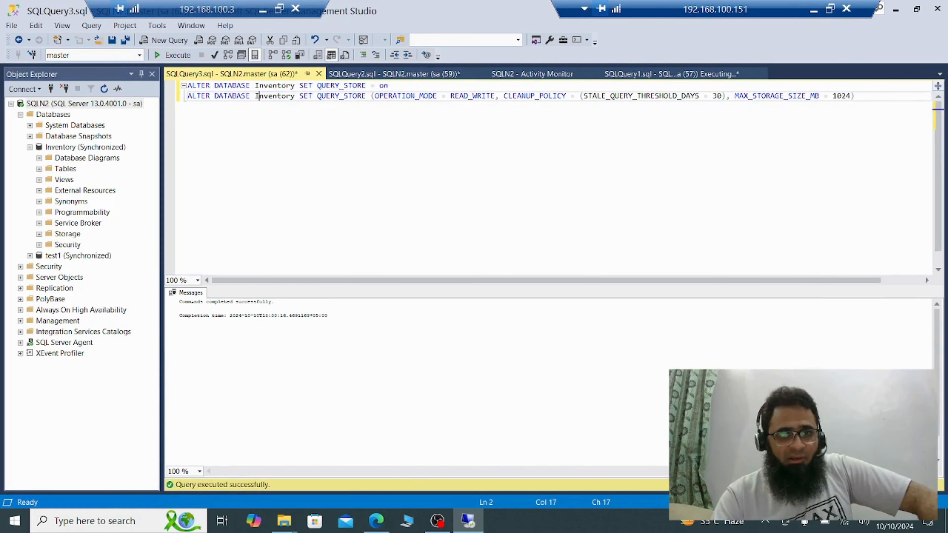
{"action": "left_click_drag", "start_coordinate": [854, 96], "coordinate": [188, 96]}
{"action": "key", "text": "F5"}
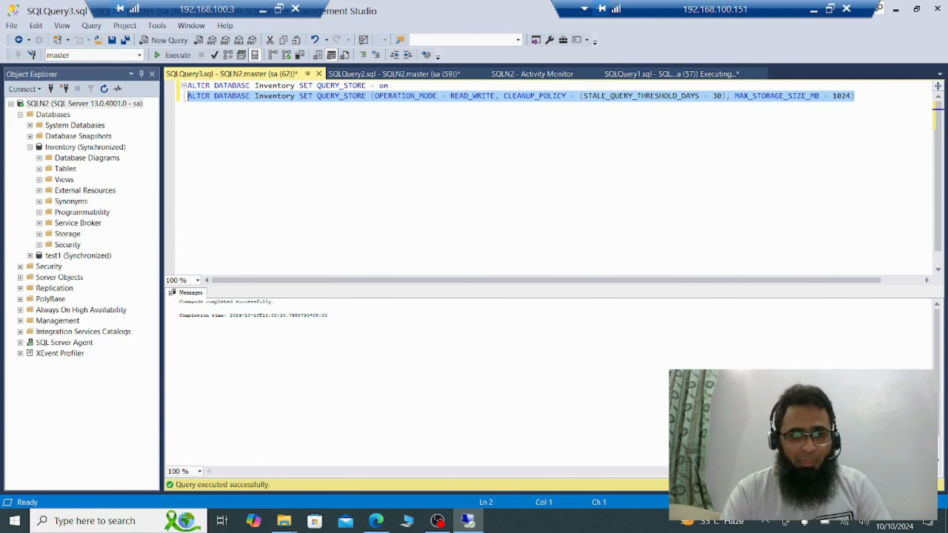
{"action": "left_click", "coordinate": [273, 96]}
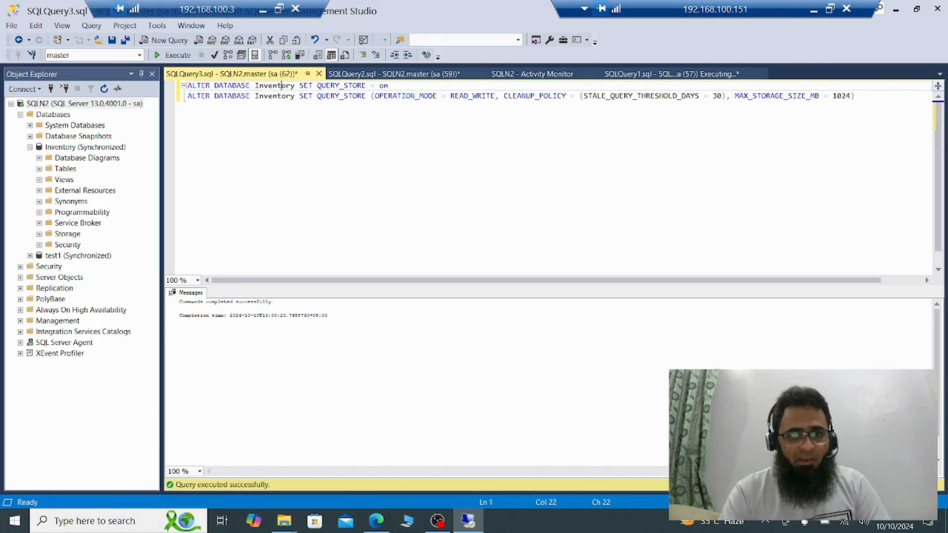
{"action": "double_click", "coordinate": [282, 86]}
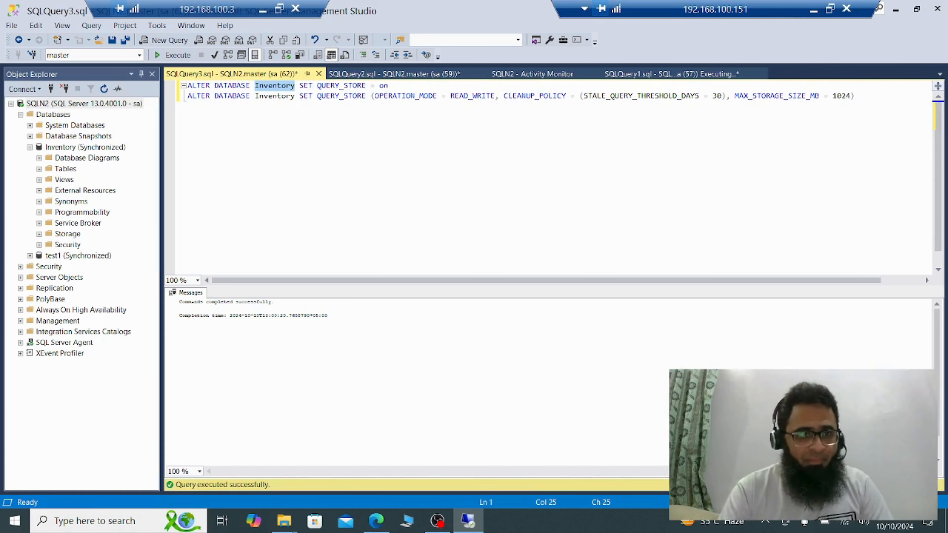
Collapse and re-expand the Inventory database in Object Explorer and refresh it.
{"action": "left_click", "coordinate": [30, 148]}
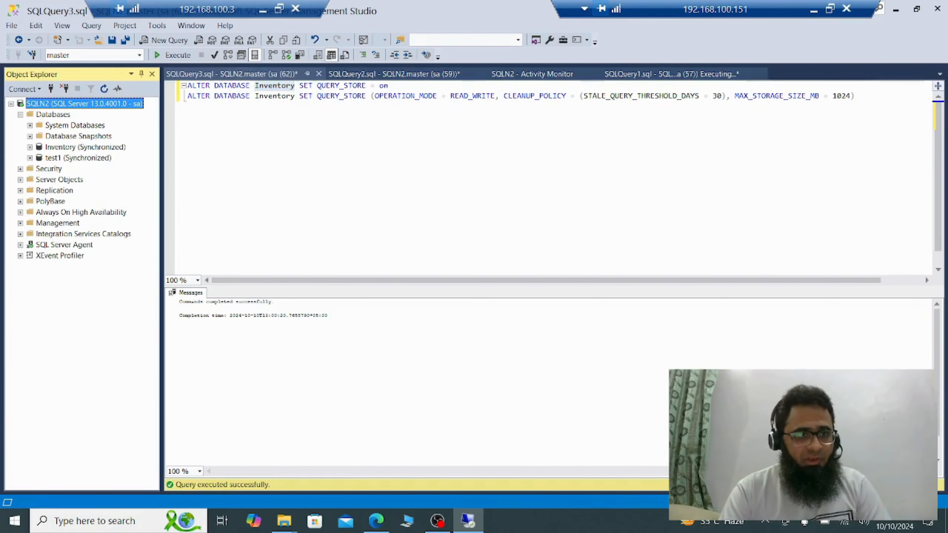
{"action": "left_click", "coordinate": [30, 147]}
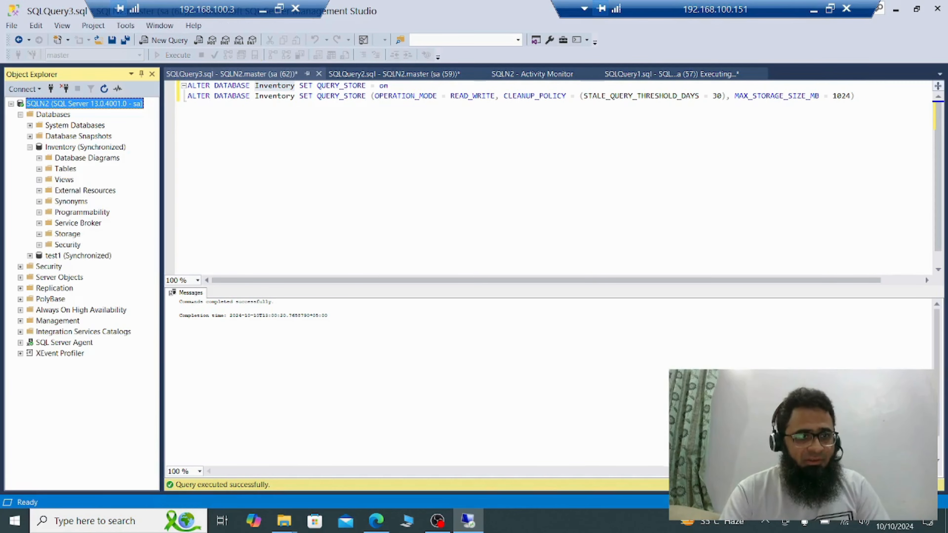
{"action": "right_click", "coordinate": [61, 144]}
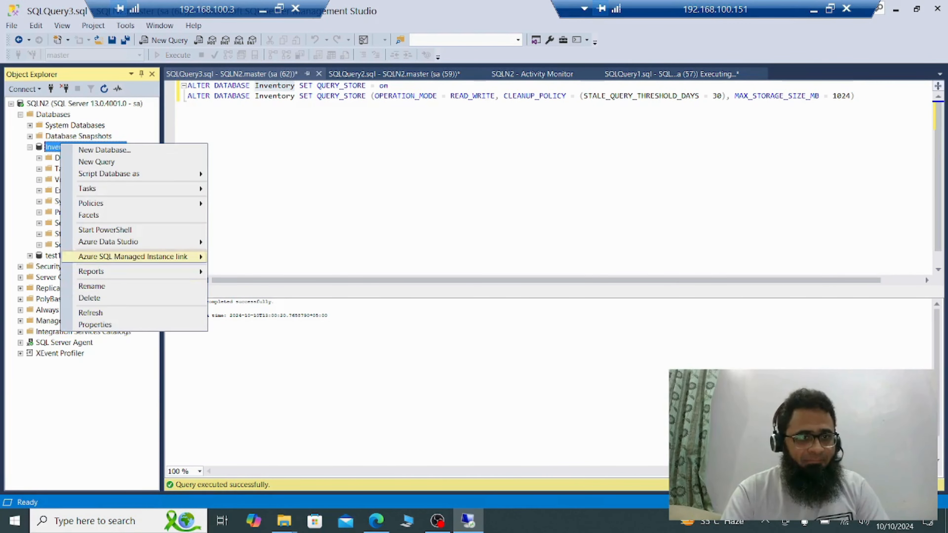
{"action": "left_click", "coordinate": [90, 313]}
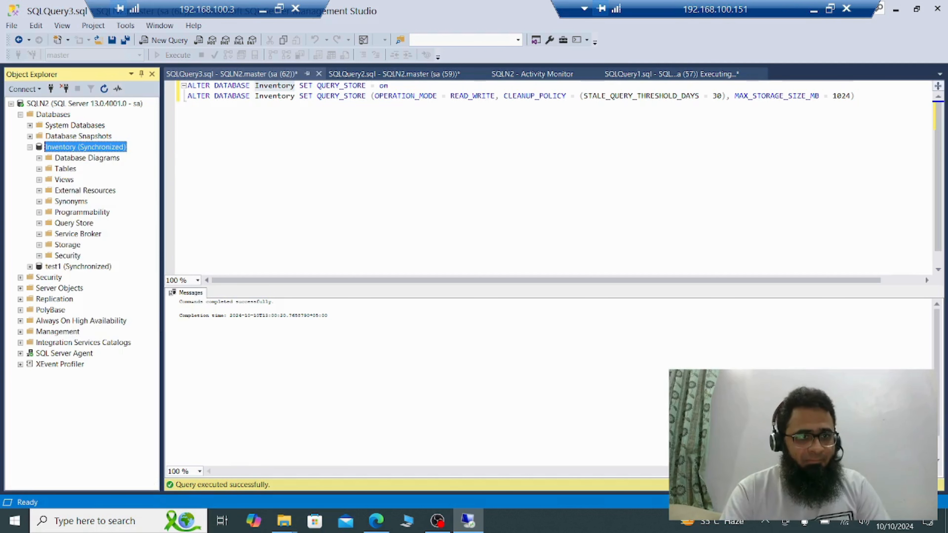
Expand Inventory's Query Store folder and view its Top Resource Consuming Queries and Queries With Forced Plans reports.
{"action": "left_click", "coordinate": [40, 223]}
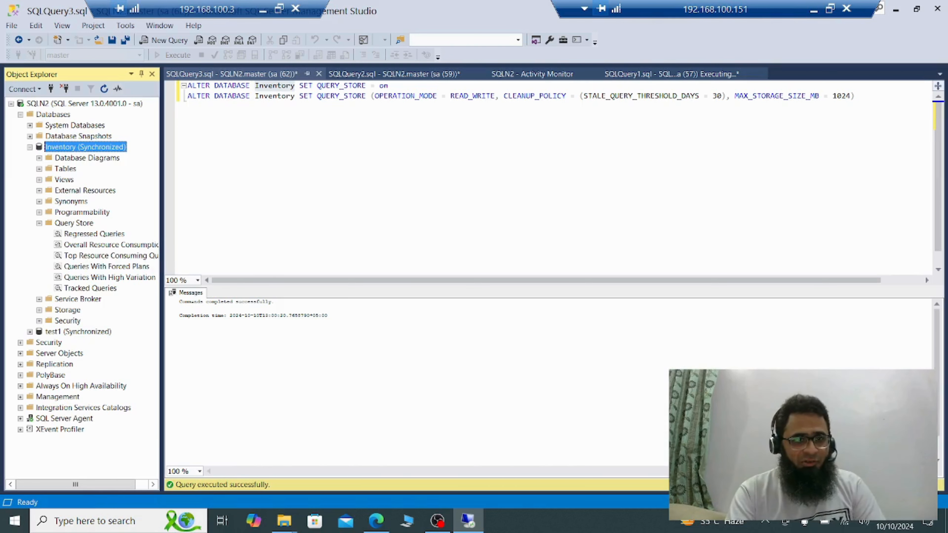
{"action": "left_click_drag", "start_coordinate": [162, 239], "coordinate": [293, 239]}
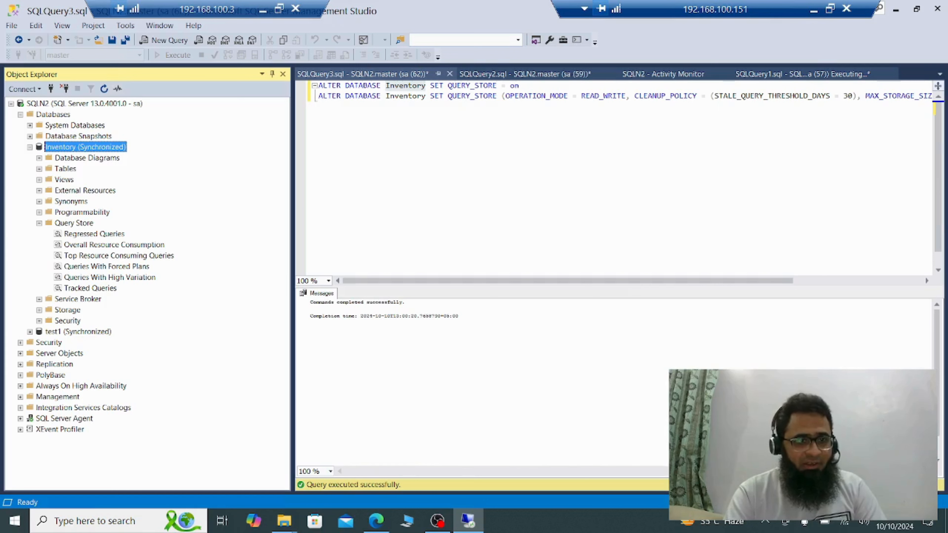
{"action": "left_click", "coordinate": [119, 255]}
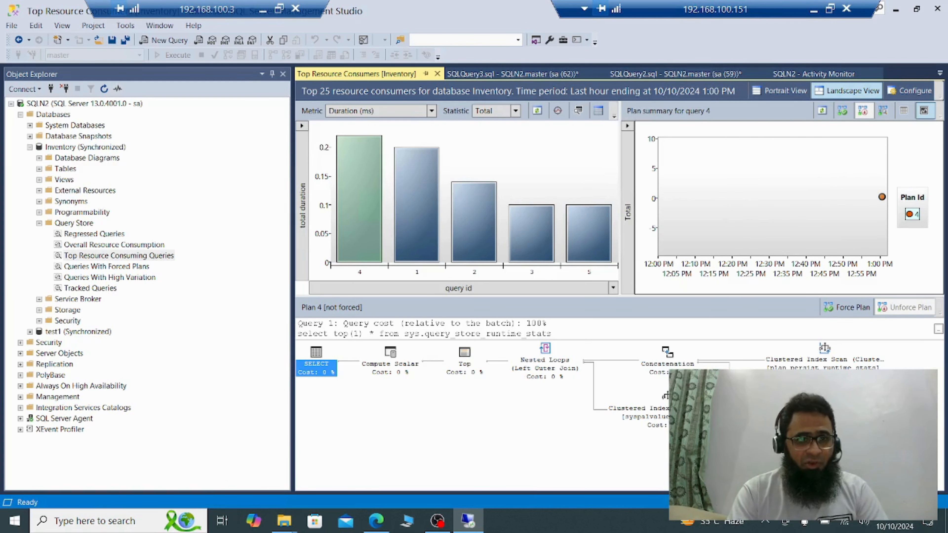
{"action": "double_click", "coordinate": [107, 266]}
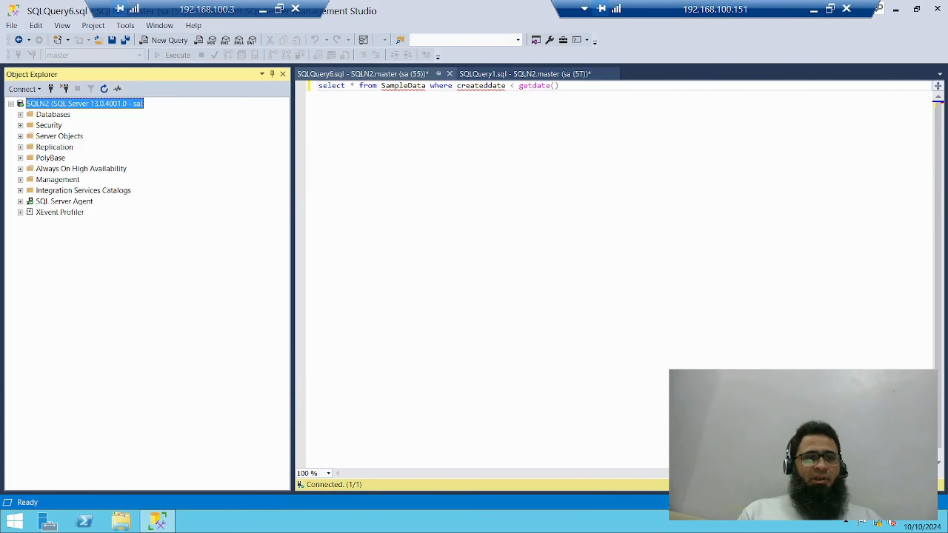
Open Activity Monitor for the SQLN2 server and expand Active Expensive Queries.
{"action": "right_click", "coordinate": [75, 103]}
{"action": "left_click", "coordinate": [119, 162]}
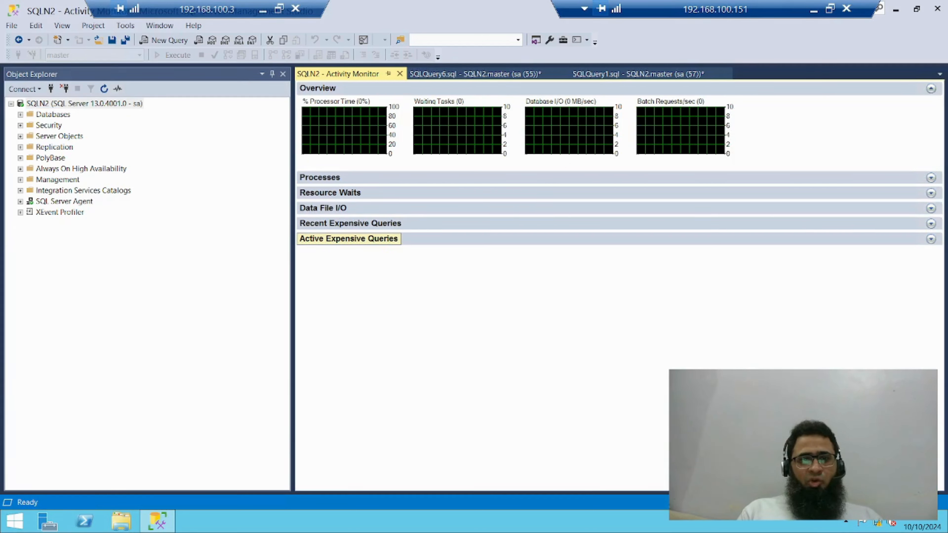
{"action": "left_click", "coordinate": [357, 241]}
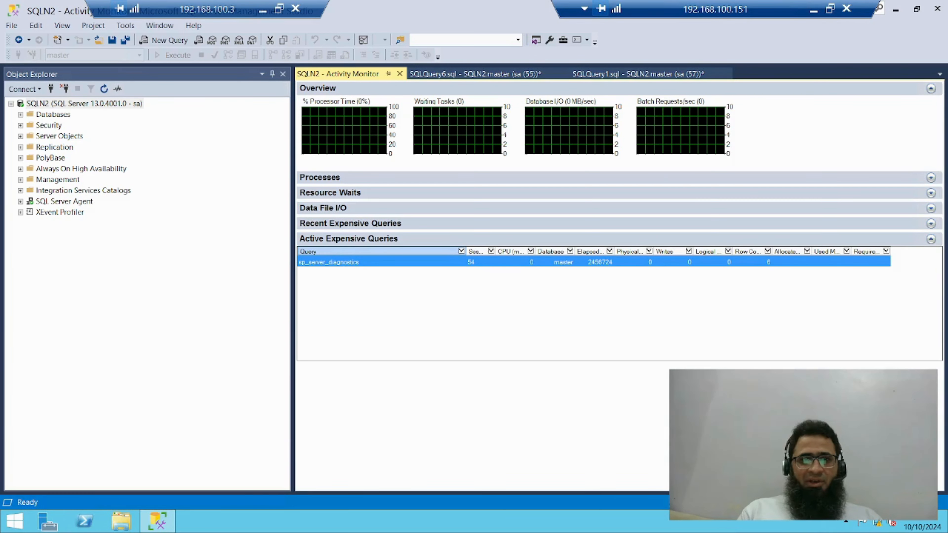
Execute the SampleData query filtered on createddate < getdate() and select it among Activity Monitor's active expensive queries.
{"action": "left_click", "coordinate": [474, 74]}
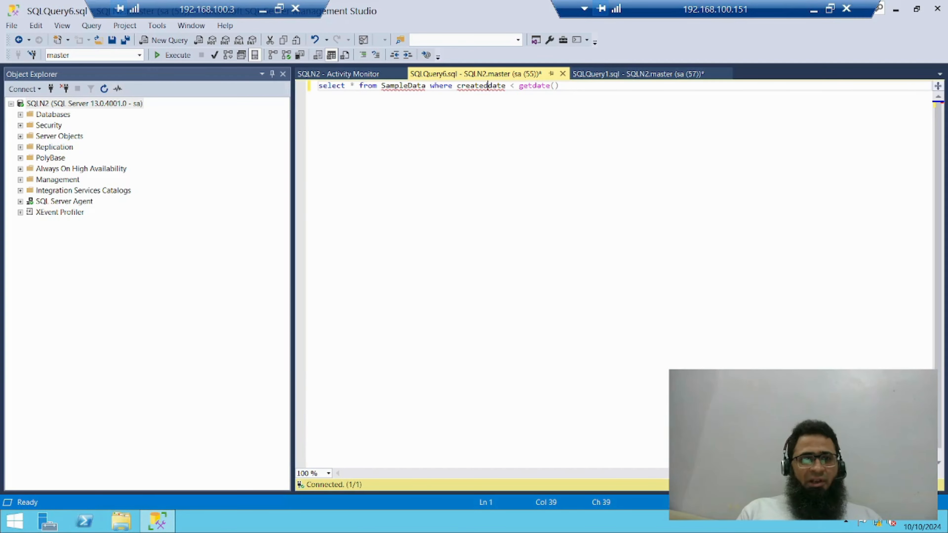
{"action": "left_click", "coordinate": [173, 55]}
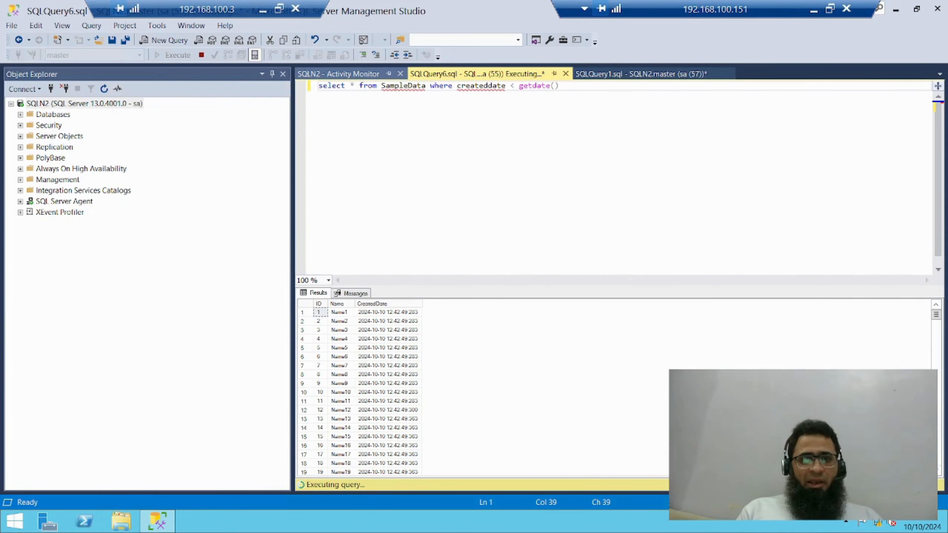
{"action": "left_click", "coordinate": [347, 73]}
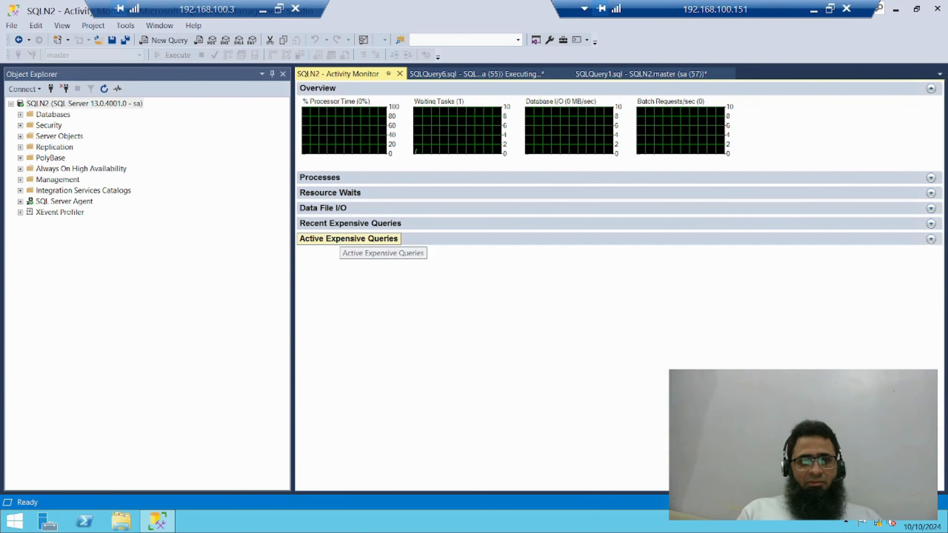
{"action": "left_click", "coordinate": [374, 273]}
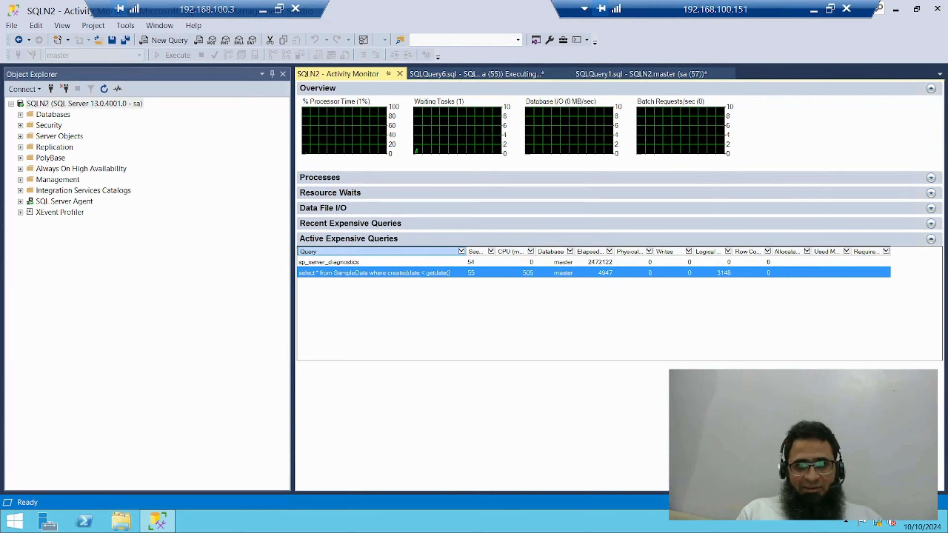
Show the execution plan of the active SampleData query and compare it with the Activity Monitor list.
{"action": "right_click", "coordinate": [407, 273]}
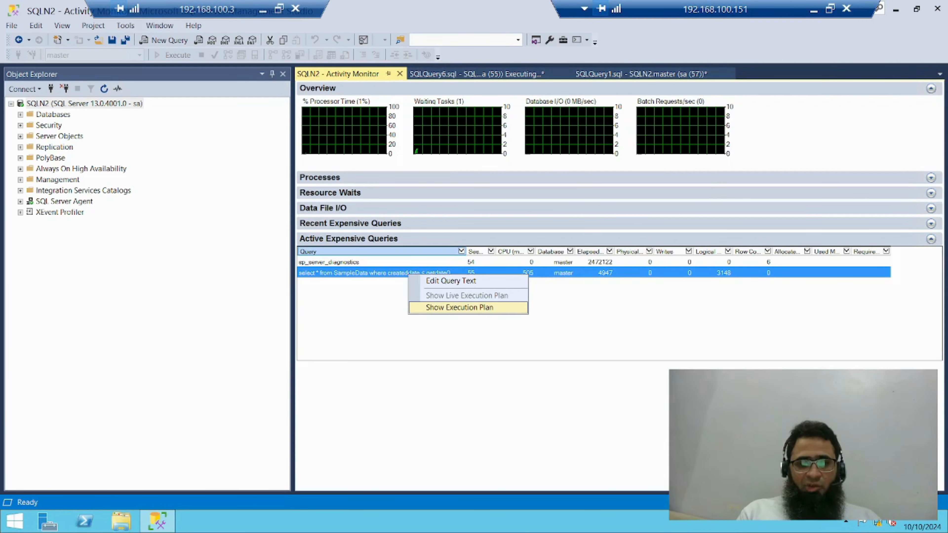
{"action": "left_click", "coordinate": [459, 307]}
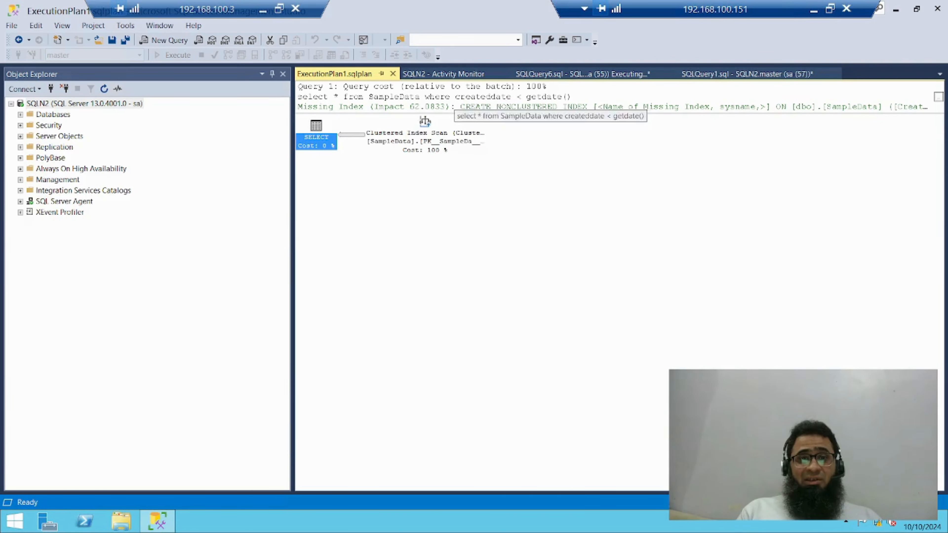
{"action": "left_click", "coordinate": [444, 73]}
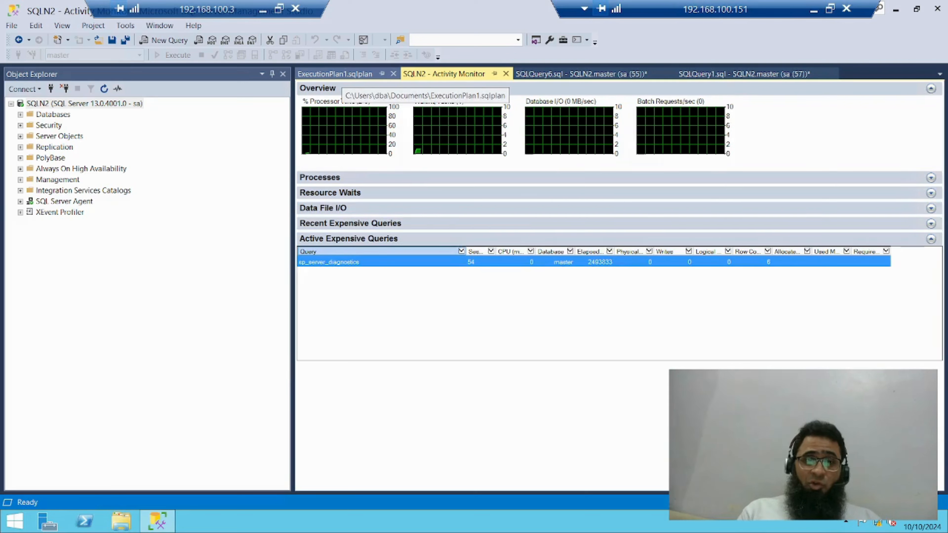
{"action": "left_click", "coordinate": [335, 74]}
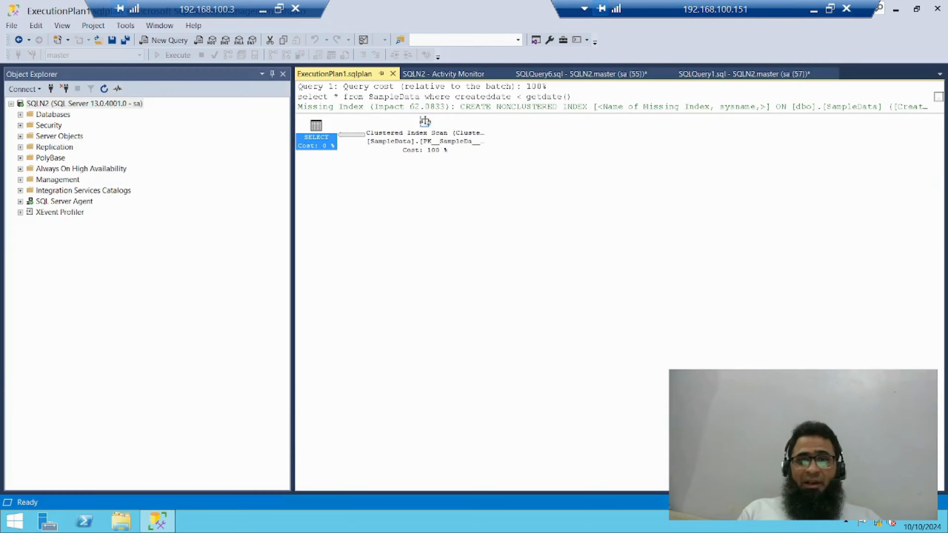
Open the execution plan's missing index details and remove the comment text and markers around the CREATE NONCLUSTERED INDEX script.
{"action": "right_click", "coordinate": [489, 107]}
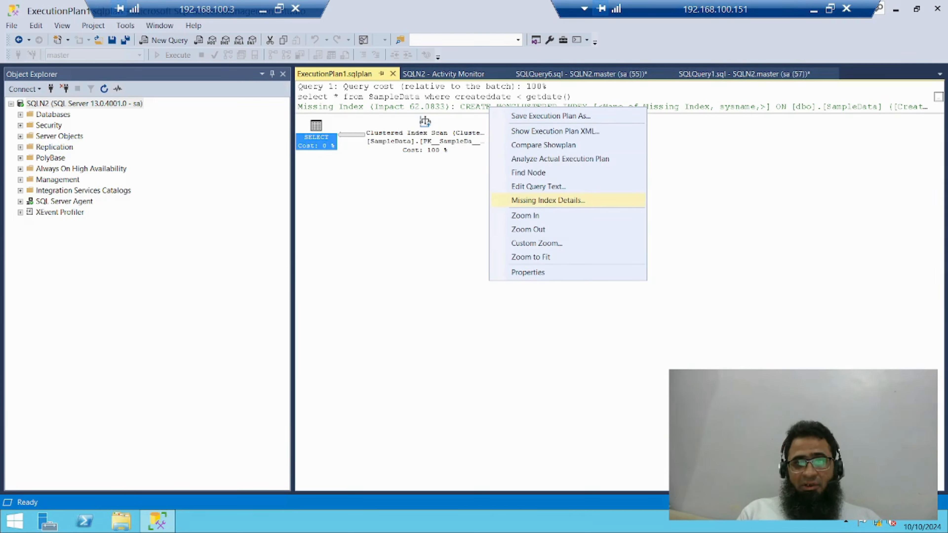
{"action": "left_click", "coordinate": [547, 201]}
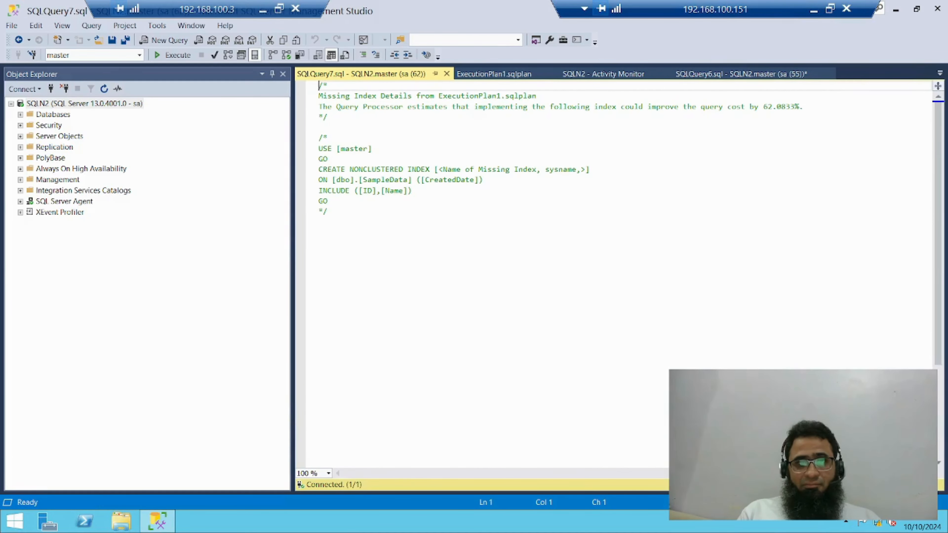
{"action": "left_click_drag", "start_coordinate": [328, 137], "coordinate": [320, 85]}
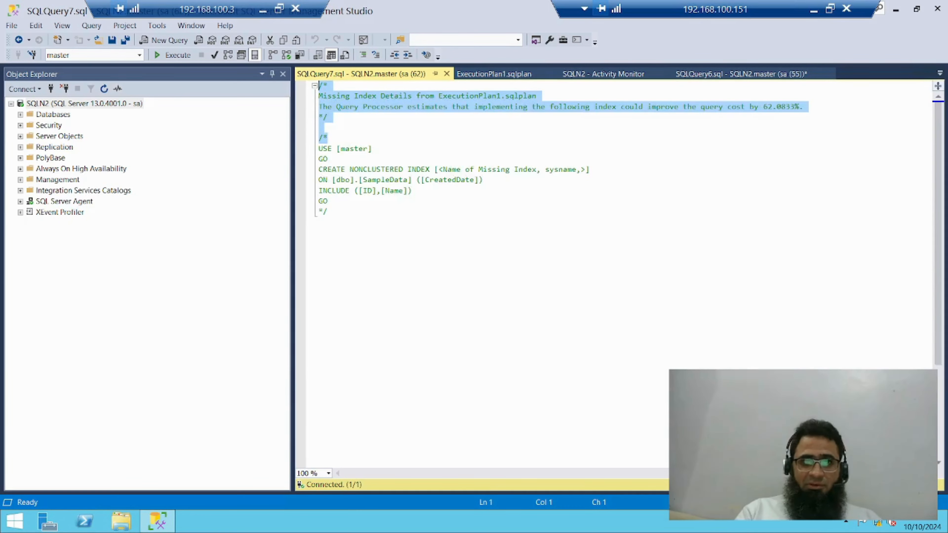
{"action": "key", "text": "Delete"}
{"action": "key", "text": "ctrl+End"}
{"action": "key", "text": "shift+Home"}
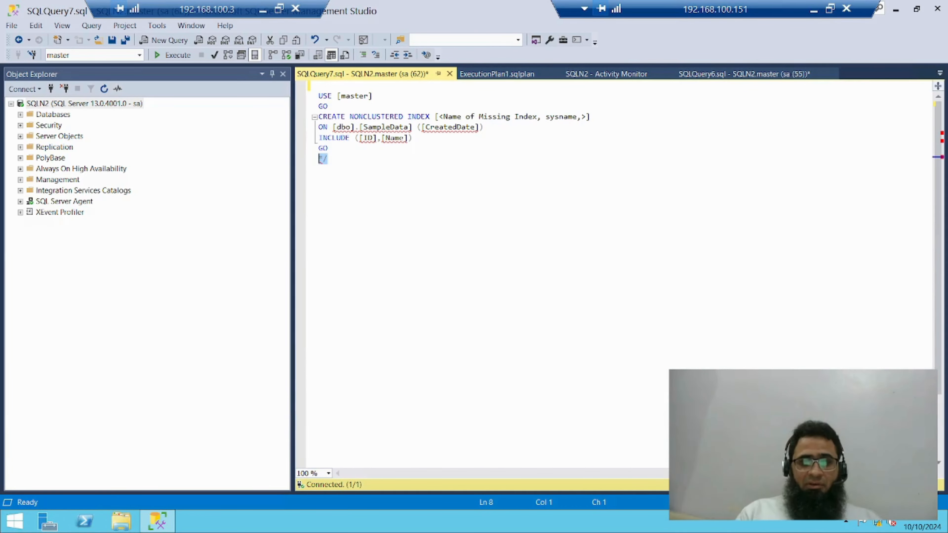
{"action": "key", "text": "Delete"}
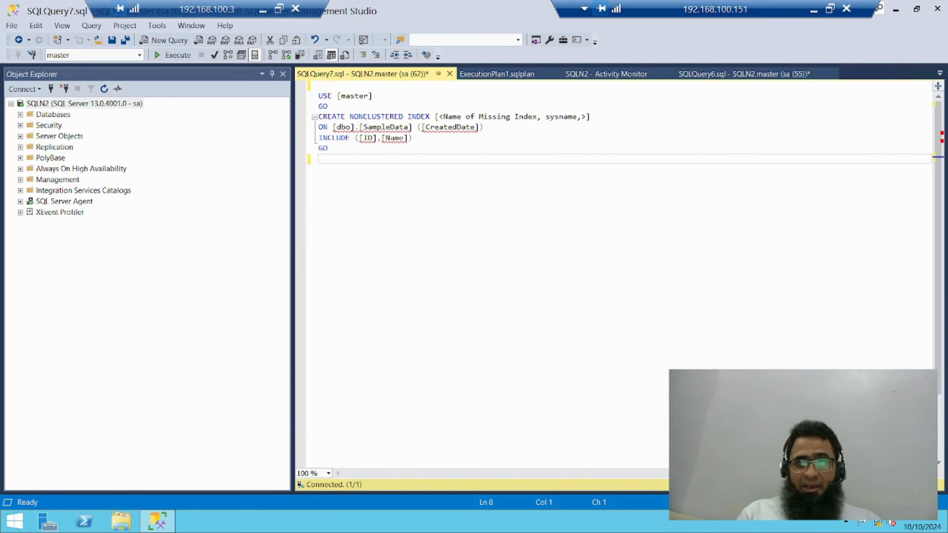
Rerun the SampleData query filtered on createddate < getdate() as a baseline before creating the missing index.
{"action": "left_click", "coordinate": [744, 74]}
{"action": "left_click", "coordinate": [559, 86]}
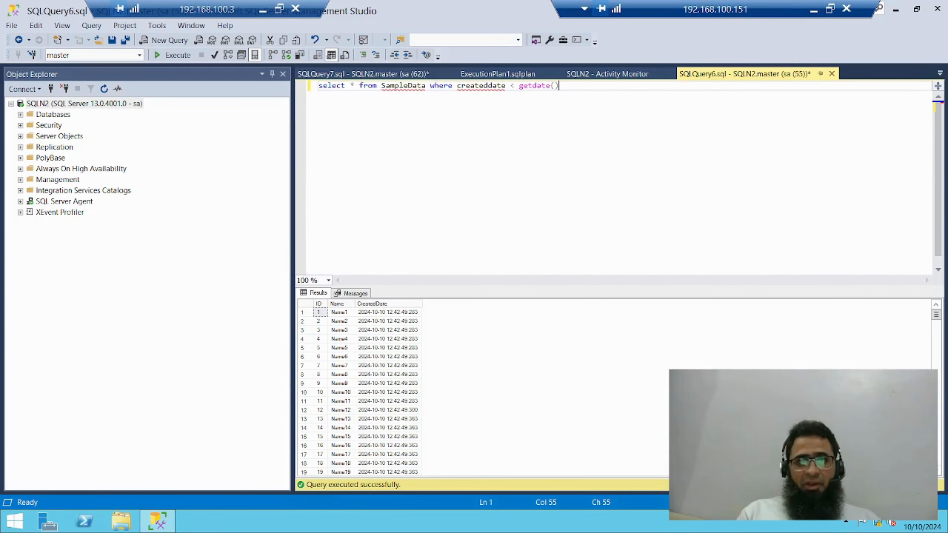
{"action": "left_click", "coordinate": [174, 55]}
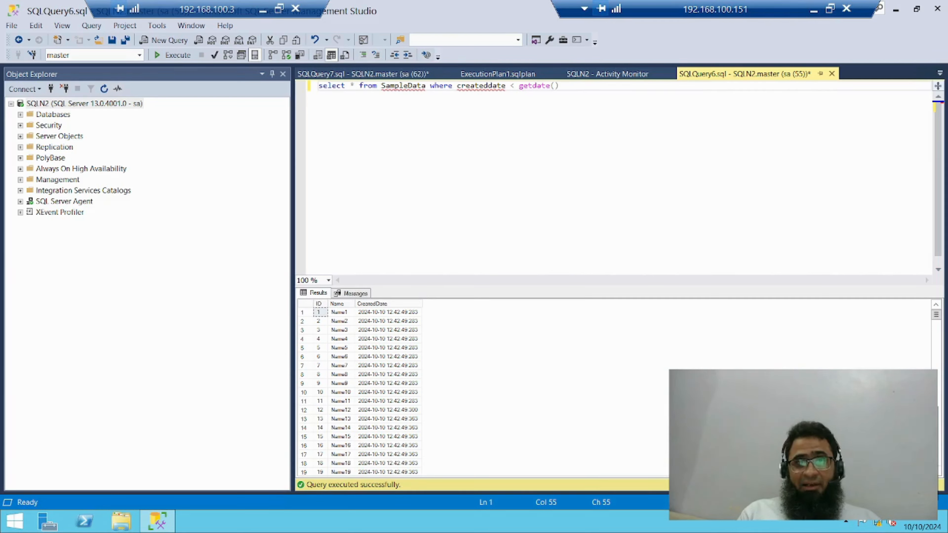
{"action": "left_click", "coordinate": [457, 86]}
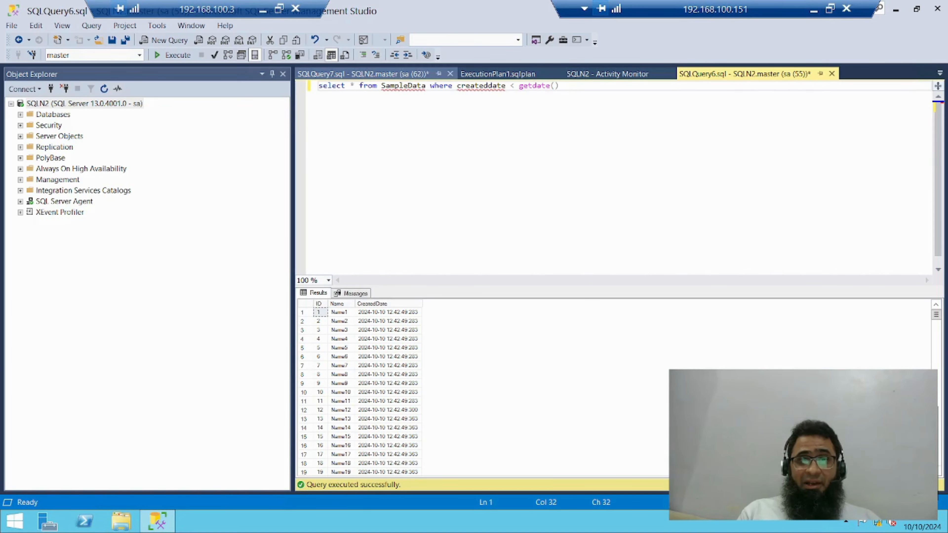
Execute the script that creates the nonclustered index on SampleData's CreatedDate column with ID and Name included.
{"action": "left_click", "coordinate": [363, 74]}
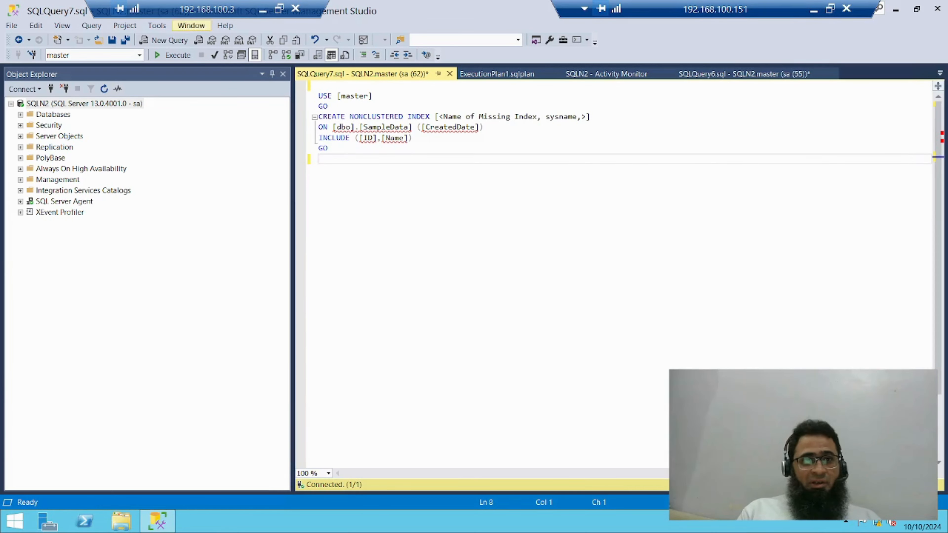
{"action": "left_click", "coordinate": [172, 55]}
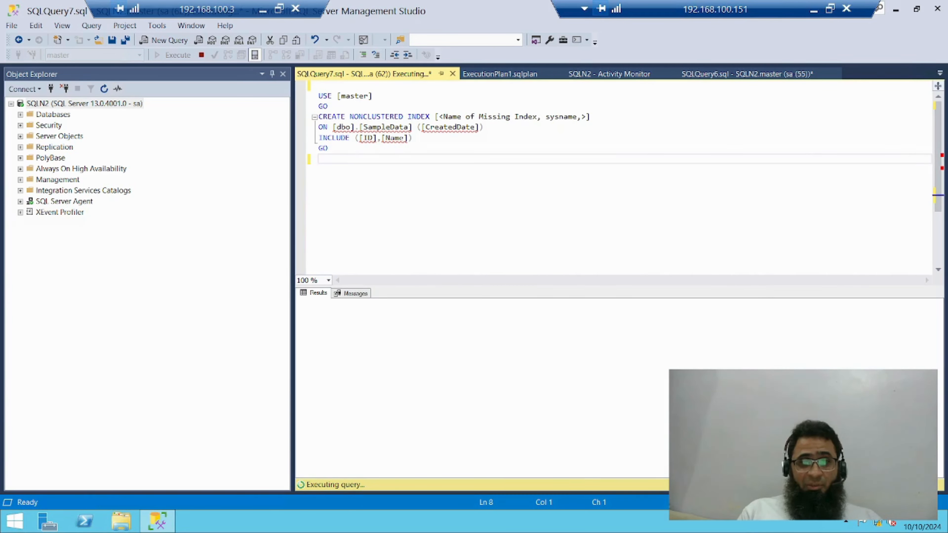
{"action": "mouse_move", "coordinate": [400, 138]}
{"action": "left_click", "coordinate": [328, 148]}
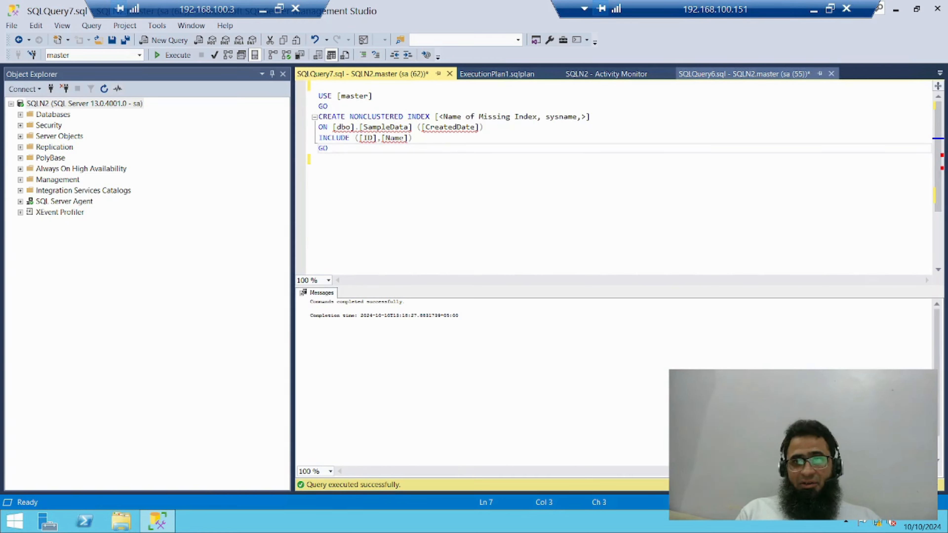
Rerun the createddate < getdate() query on SampleData with the new index in place, checking back against the index script.
{"action": "left_click", "coordinate": [744, 73]}
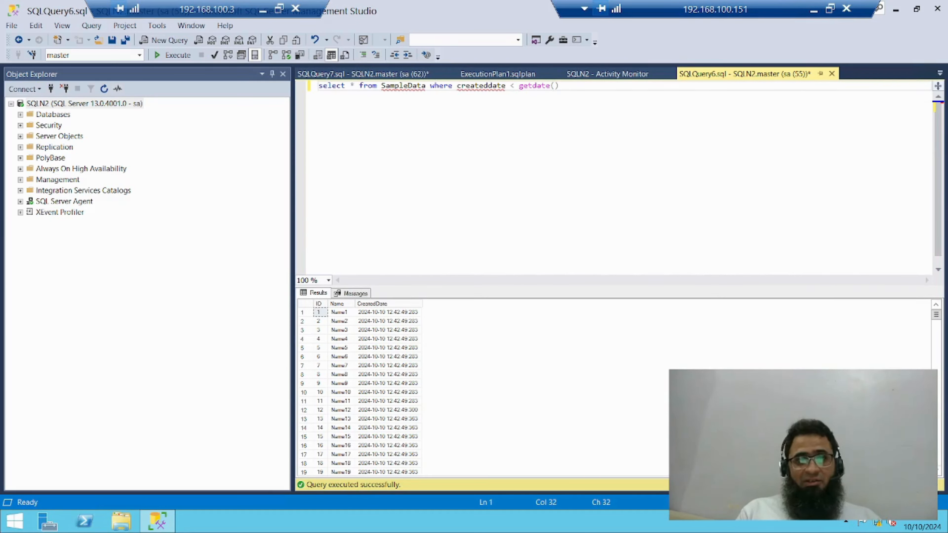
{"action": "left_click", "coordinate": [493, 86]}
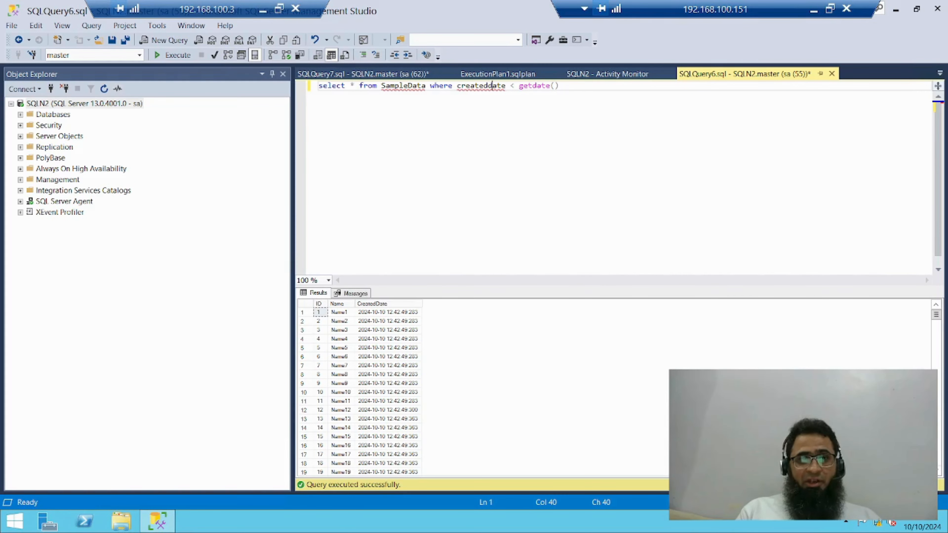
{"action": "left_click", "coordinate": [173, 54]}
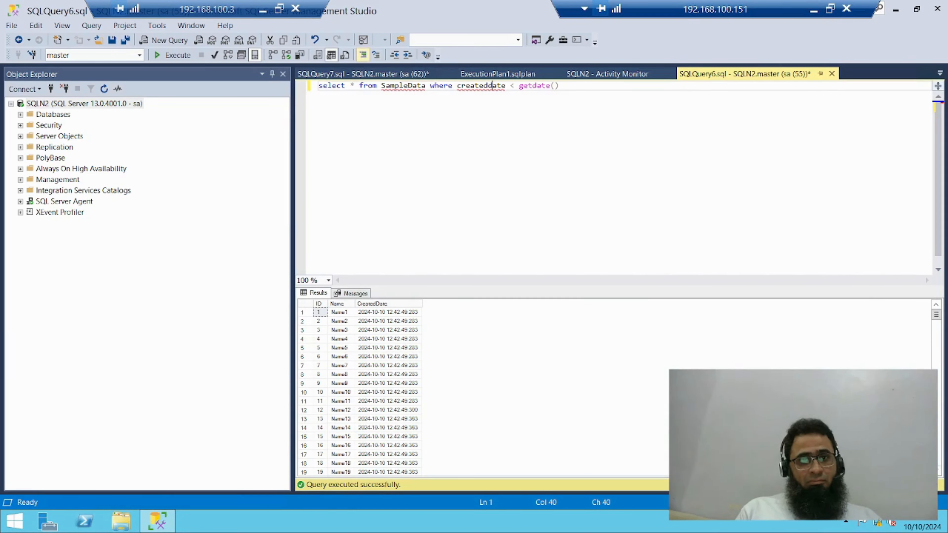
{"action": "left_click", "coordinate": [363, 74]}
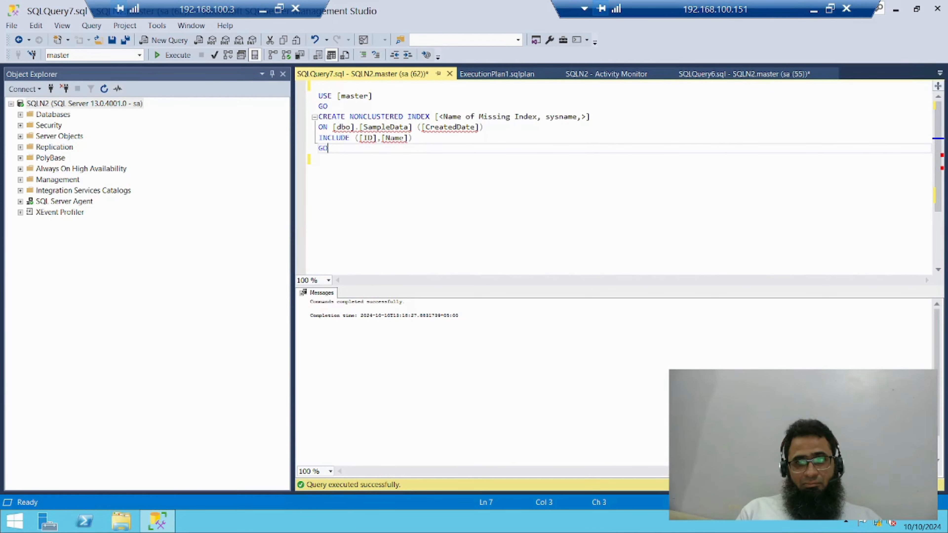
{"action": "left_click", "coordinate": [743, 74]}
{"action": "key", "text": "F5"}
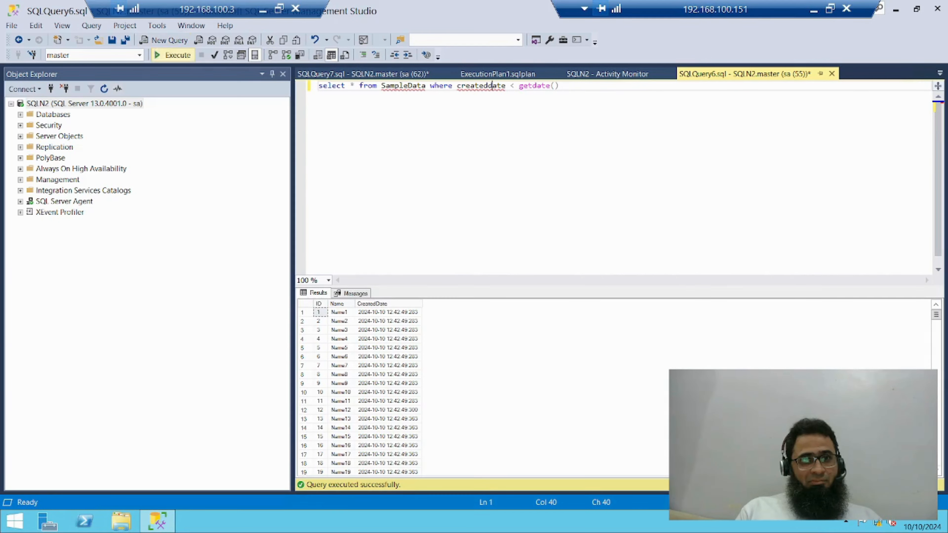